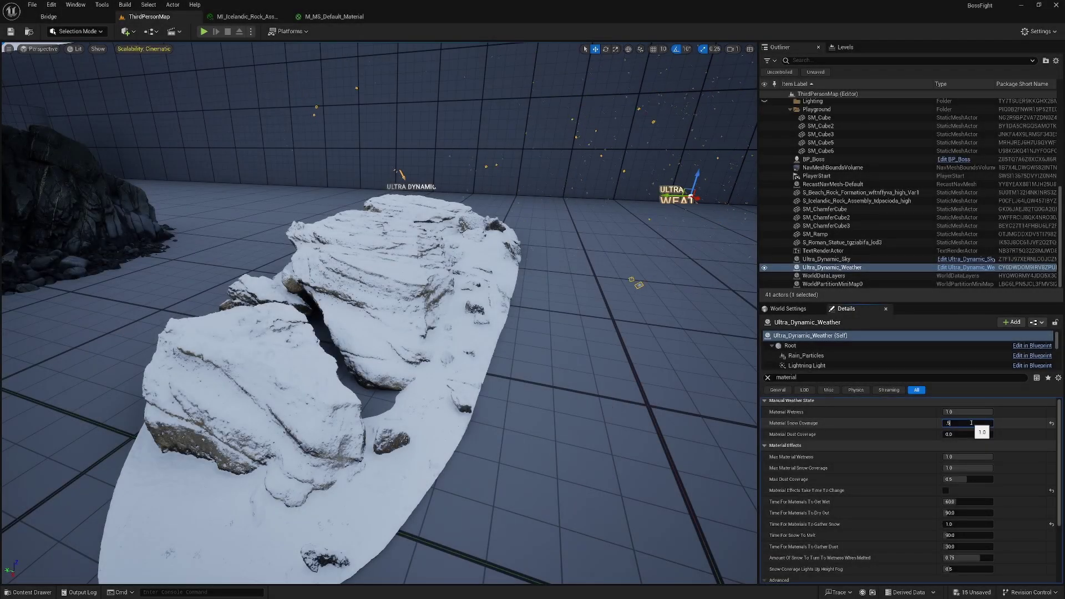
Preview Ultra_Dynamic_Weather's Material Snow Coverage at 0.5 and 1.0, then reset Snow and coverage to 0.
key(Return)
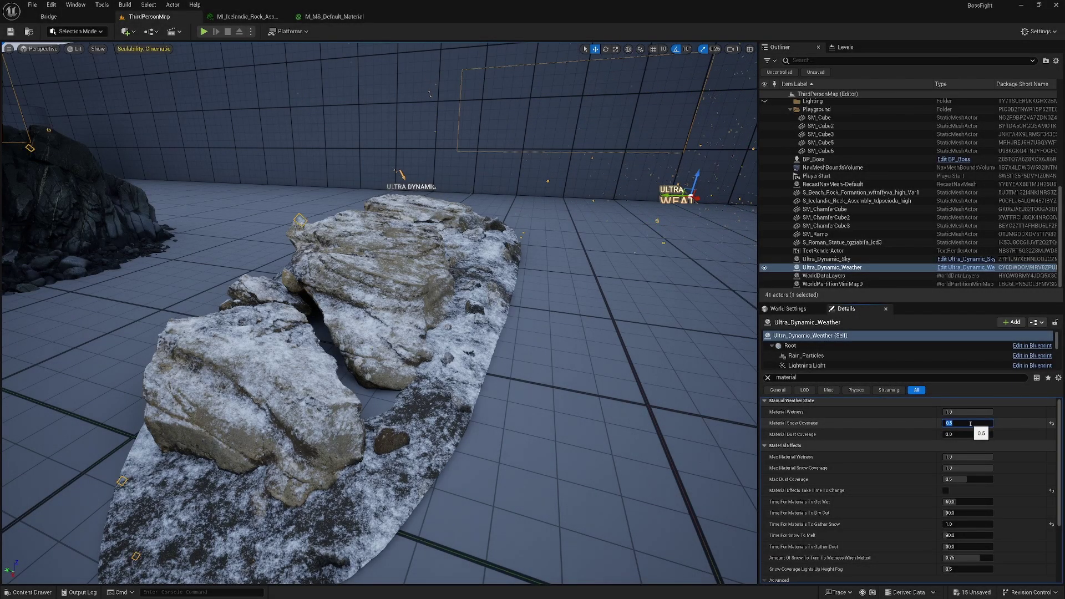
text(1)
key(Return)
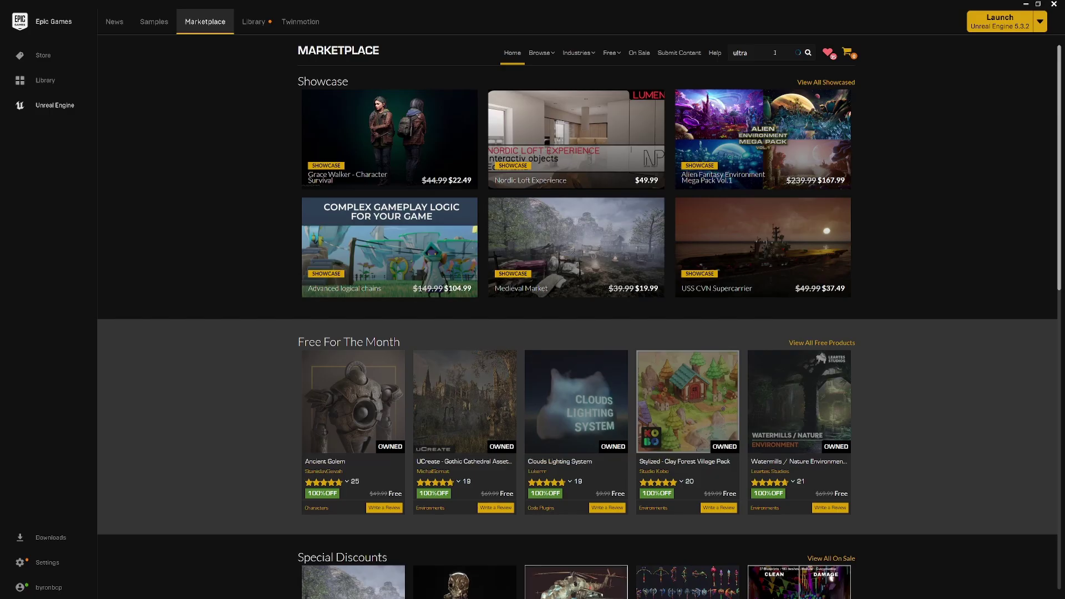
Search the Marketplace for 'ultra dynamic sky' and open the Ultra Dynamic Sky result.
text(ultra)
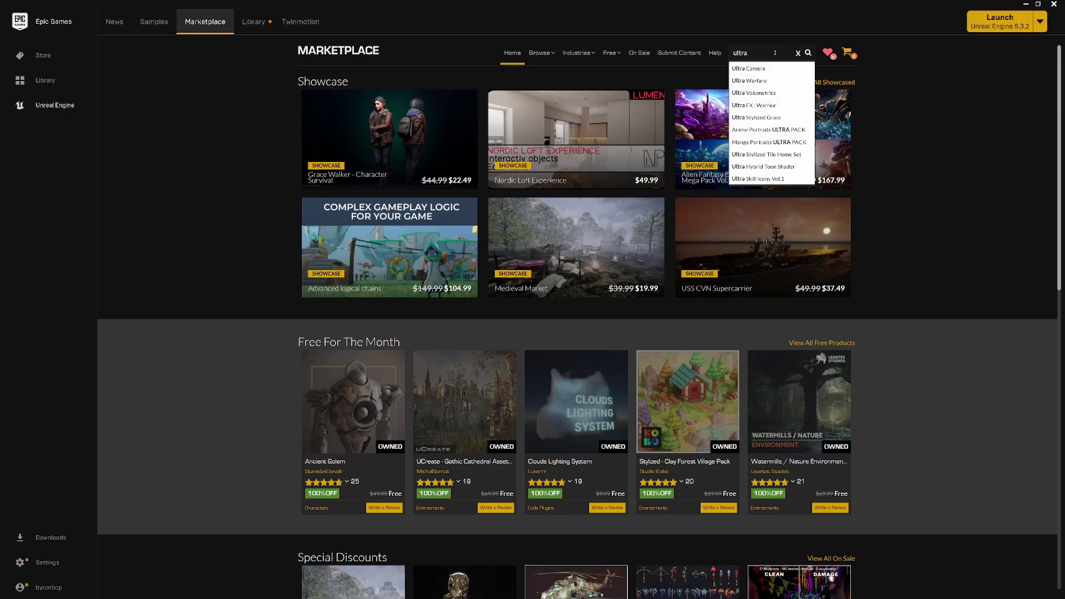
key(Return)
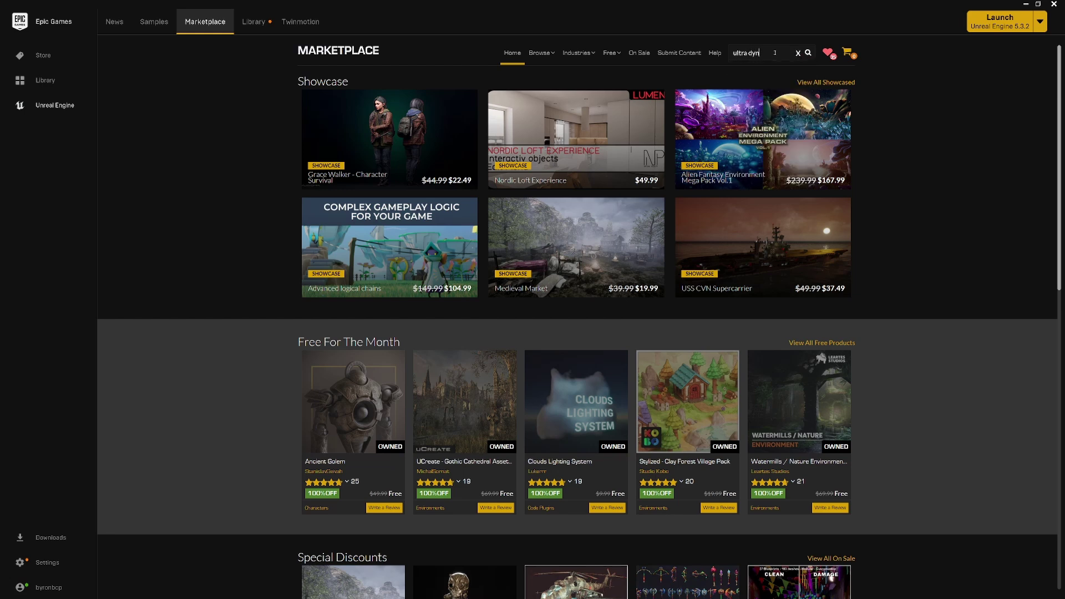
text(dynamic sky)
key(Return)
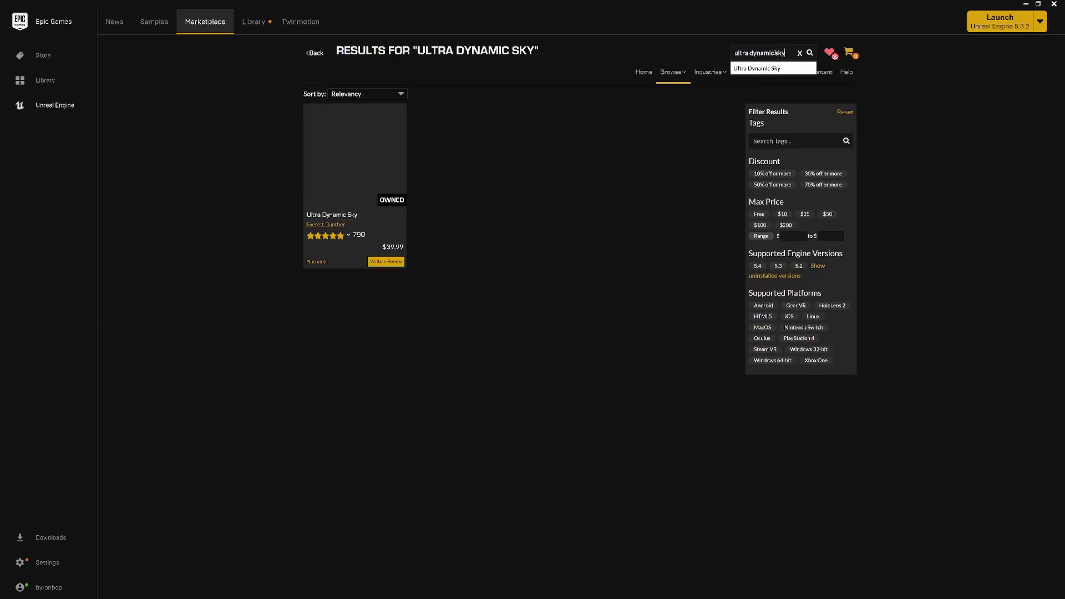
click(337, 216)
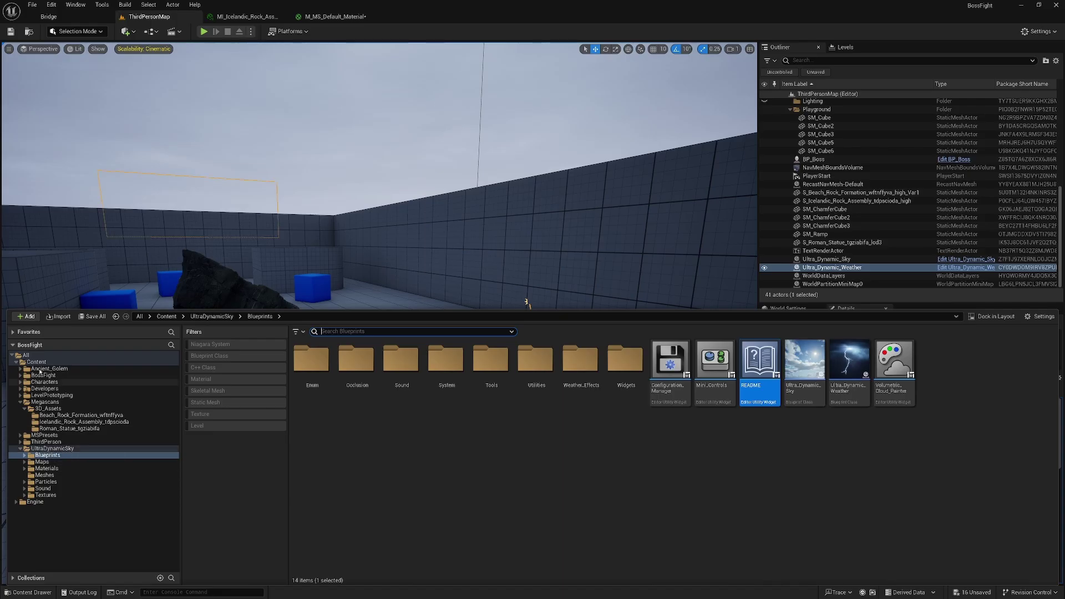
Open UltraDynamicSky > Blueprints and drag the Ultra_Dynamic_Sky blueprint toward the level viewport.
click(60, 449)
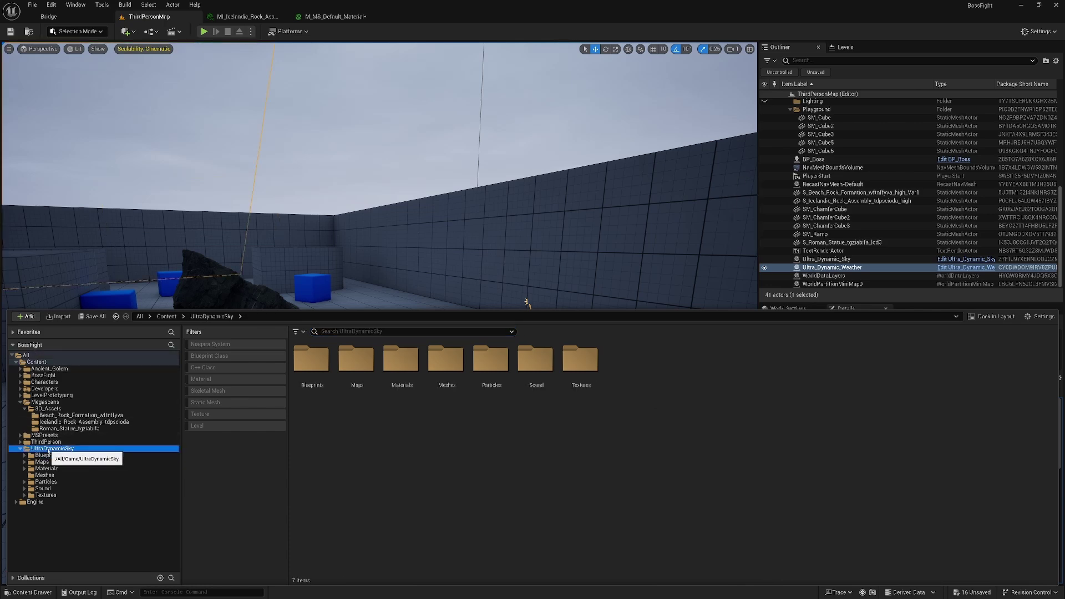
double_click(311, 360)
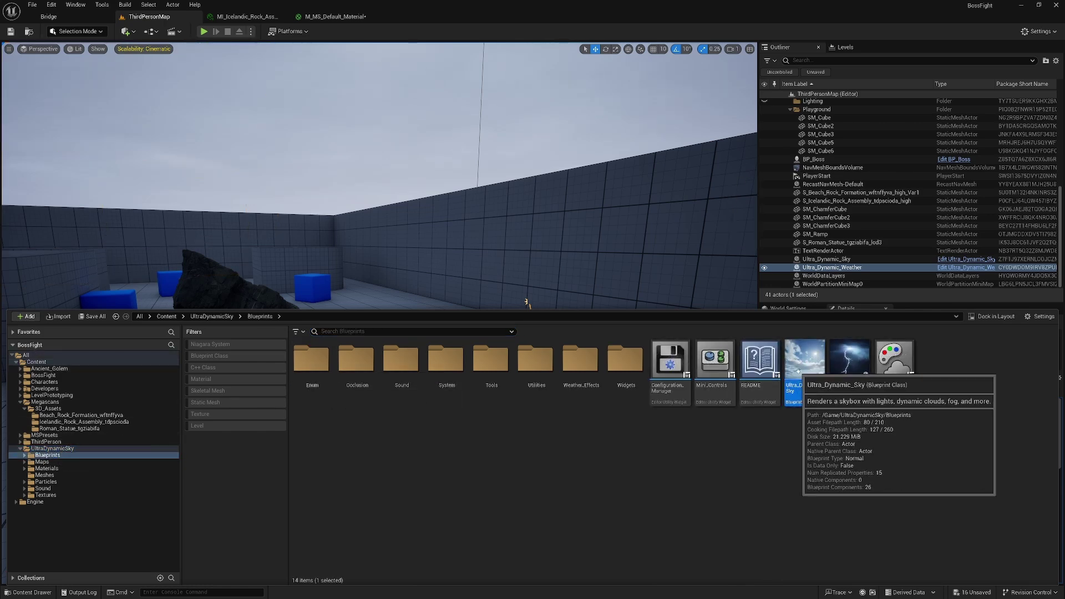
click(790, 395)
drag(790, 395, 500, 255)
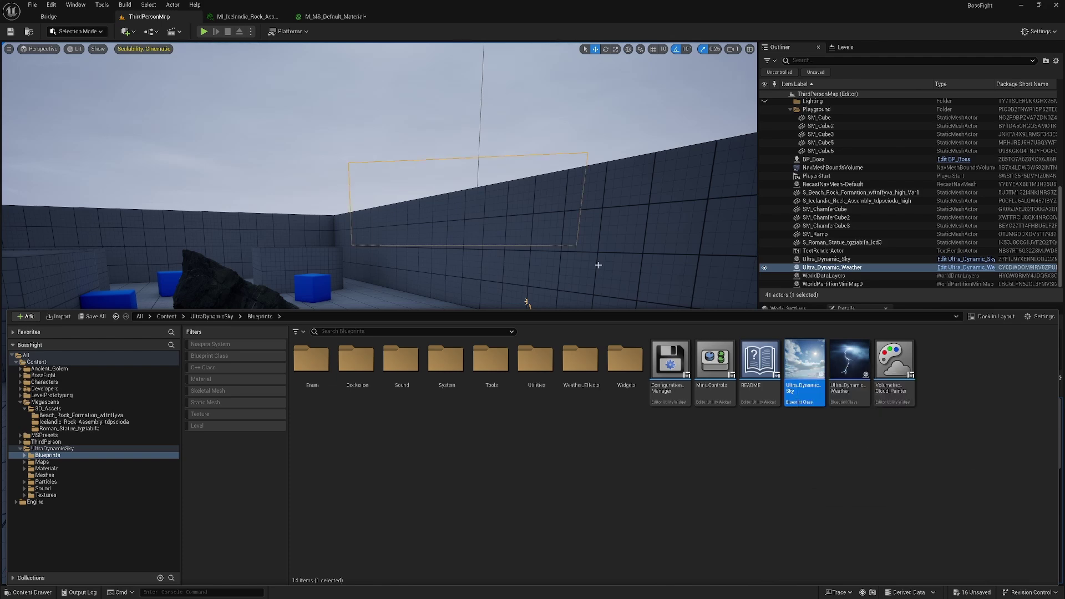
drag(320, 297, 543, 353)
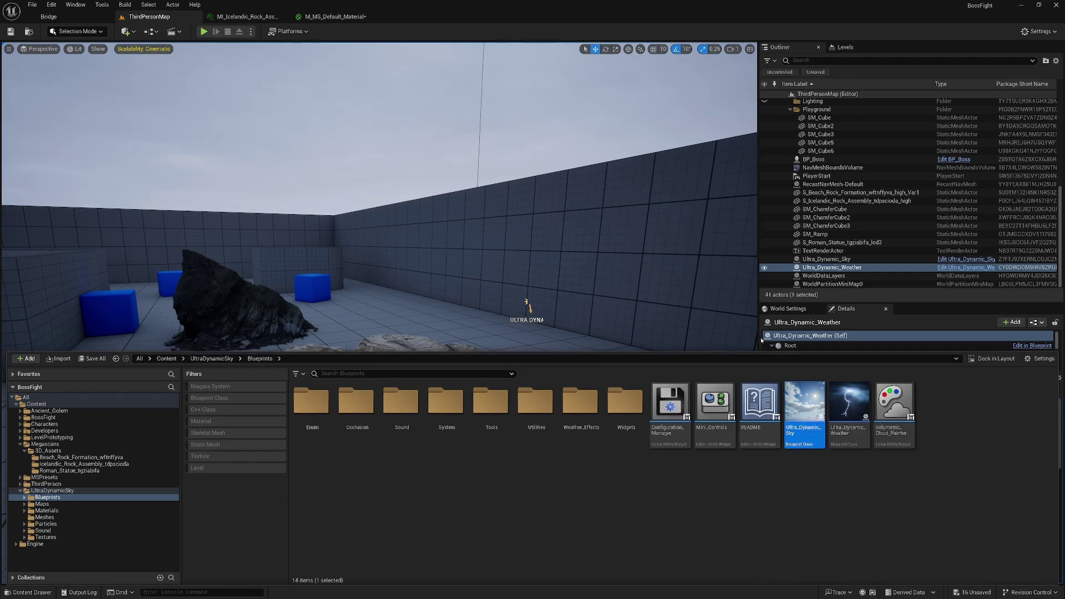
drag(747, 354, 740, 303)
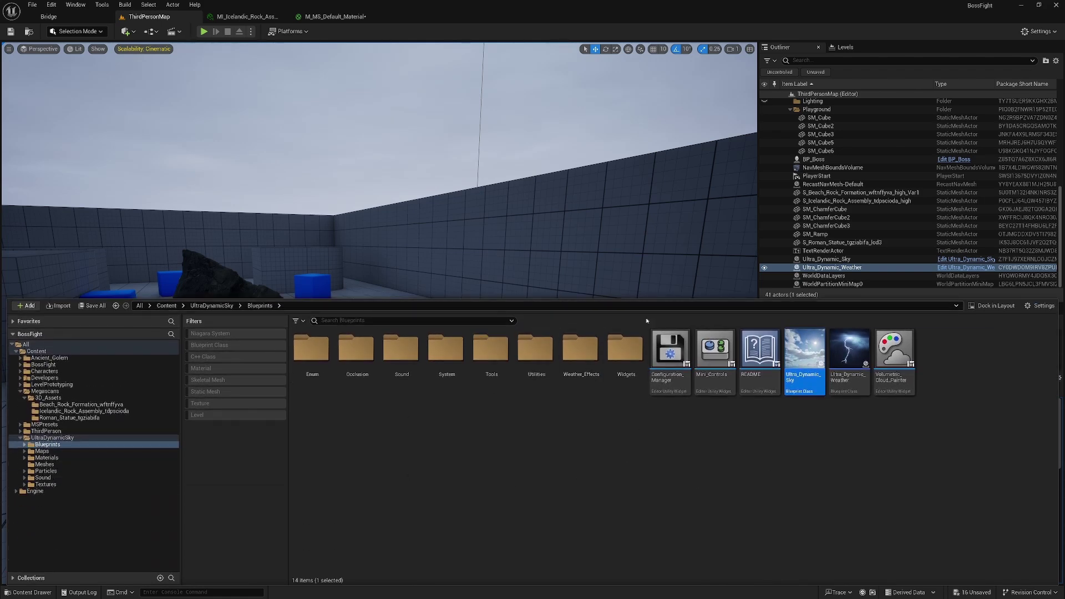
Run the README as an Editor Utility Widget from its context menu.
click(757, 385)
right_click(758, 379)
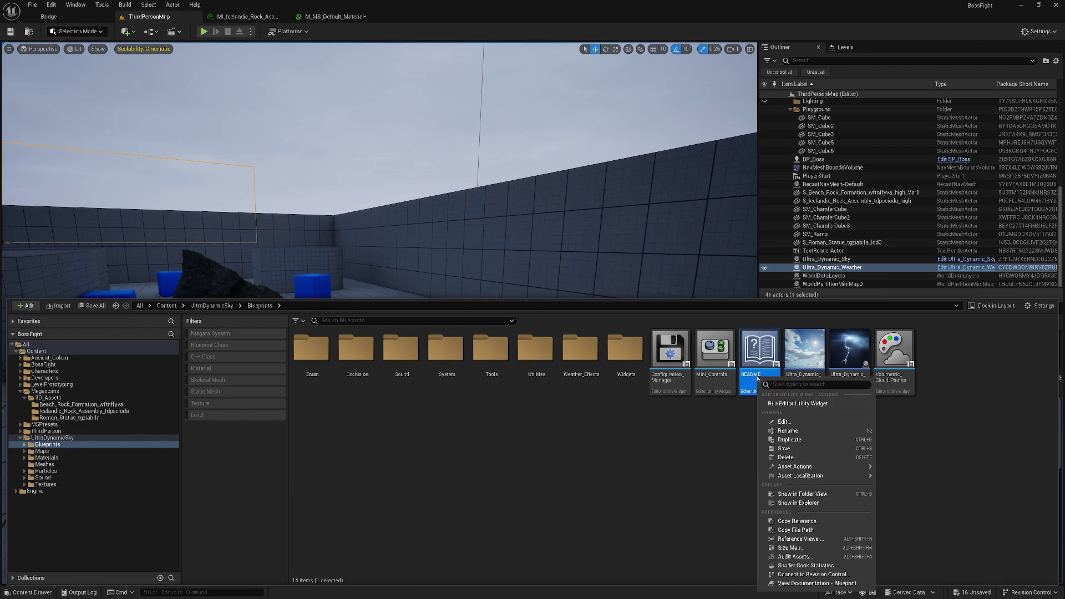
click(791, 404)
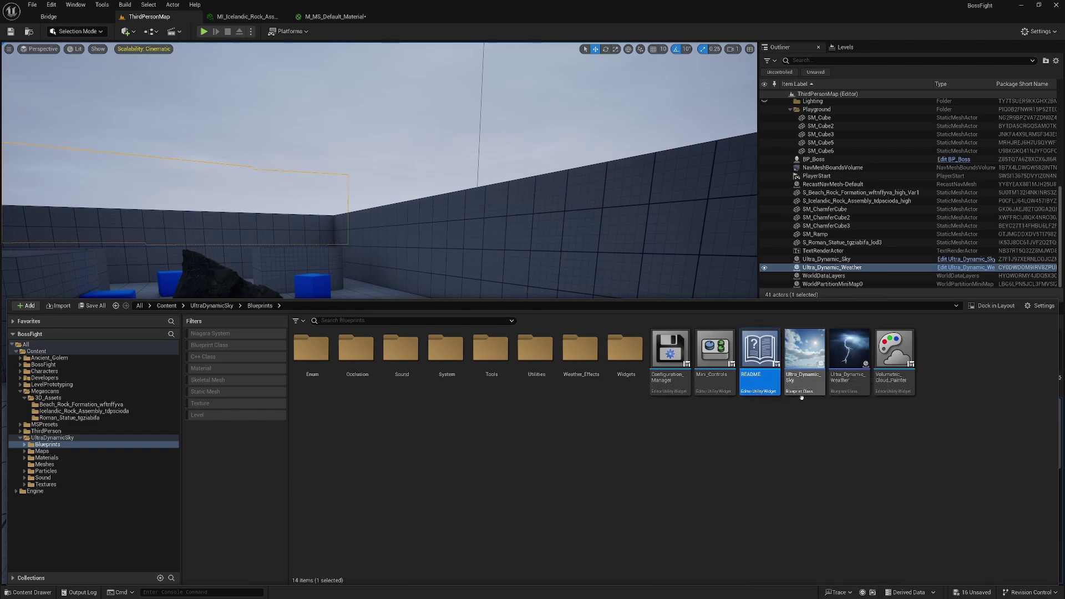
Read the README's Material Effects Overview, then move it aside to show the rocks and statue.
drag(858, 276, 420, 182)
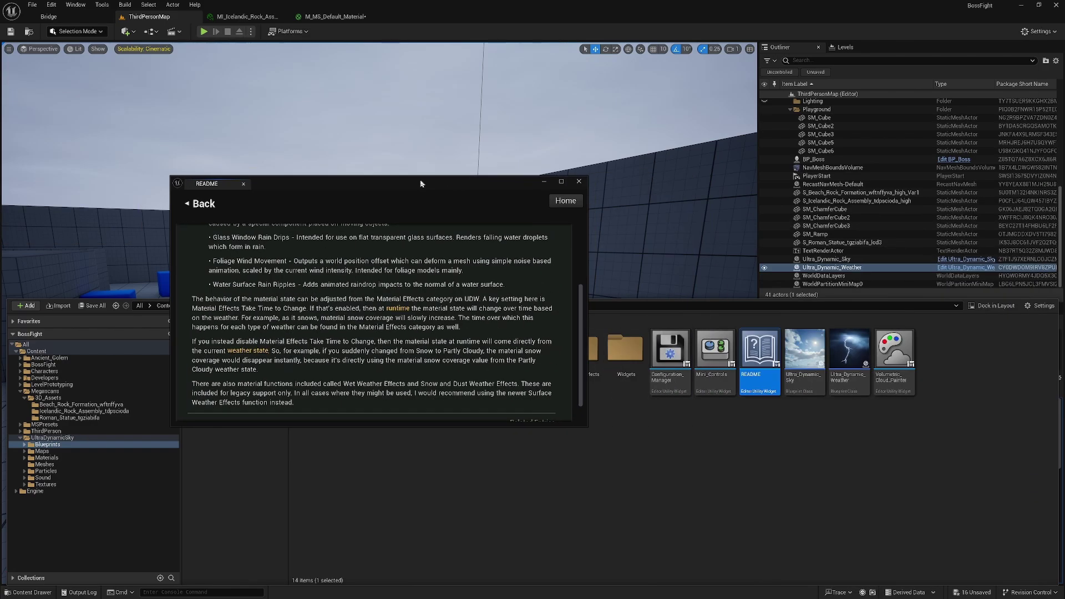
scroll(374, 309, up, 4)
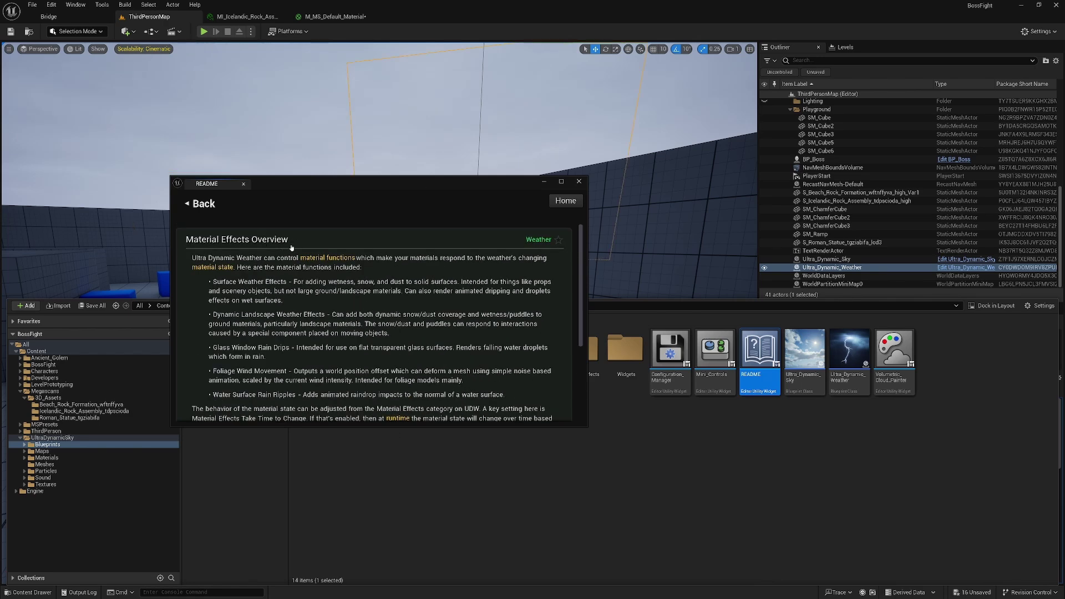
scroll(293, 291, down, 5)
scroll(359, 325, up, 5)
drag(349, 185, 904, 266)
right_drag(421, 332, 678, 321)
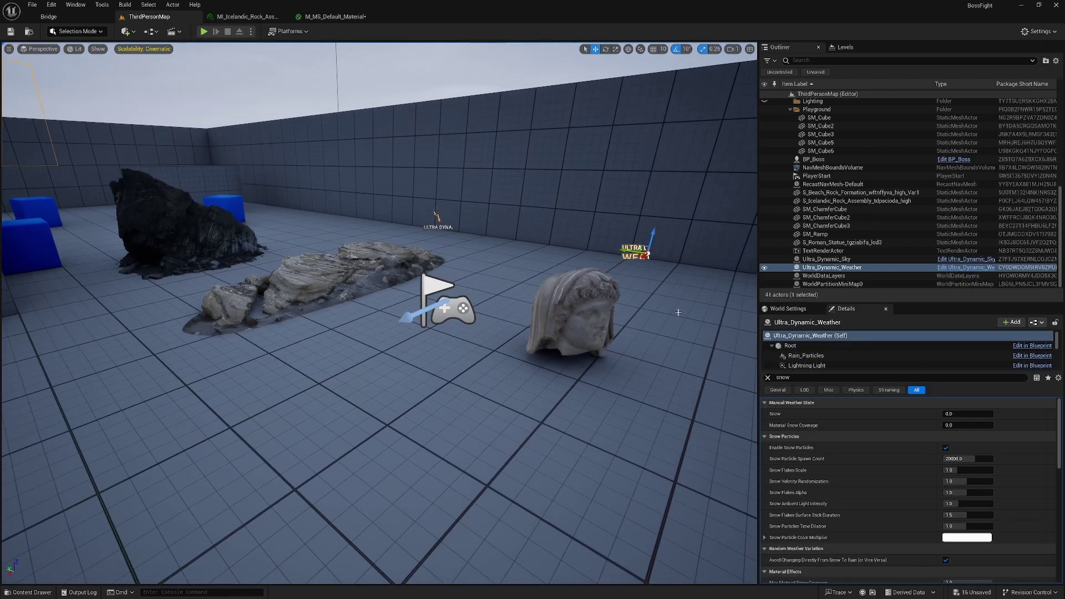
Select and frame the Icelandic rock, filtering its details for snow settings.
click(333, 273)
key(f)
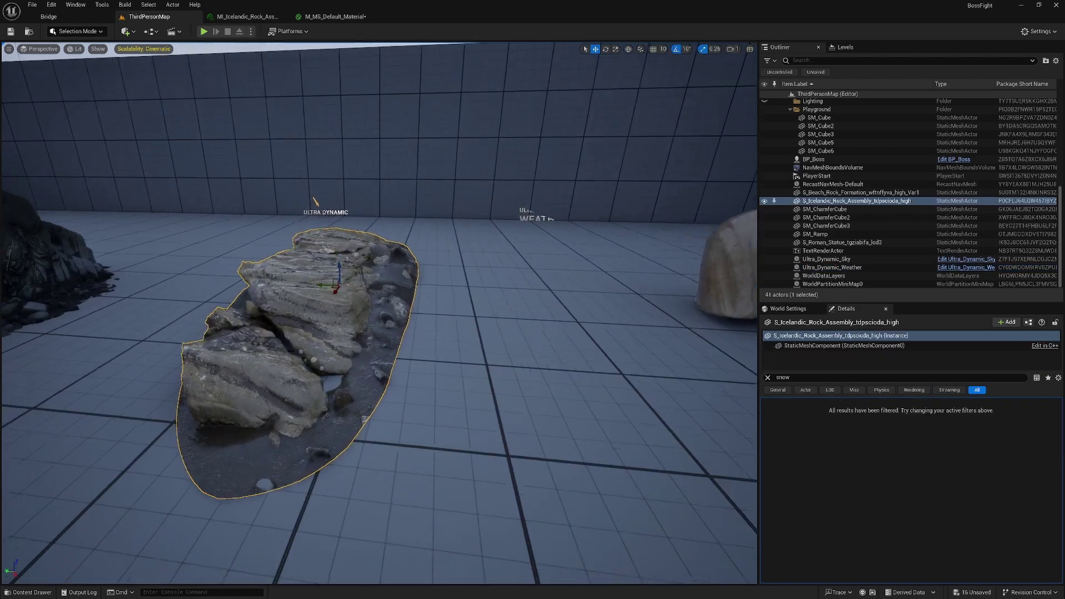
click(772, 377)
right_drag(288, 290, 333, 288)
click(528, 267)
right_drag(528, 266, 499, 261)
Browse to S_Icelandic_Rock_Assembly's asset in the content browser from the Outliner.
click(857, 201)
right_click(868, 201)
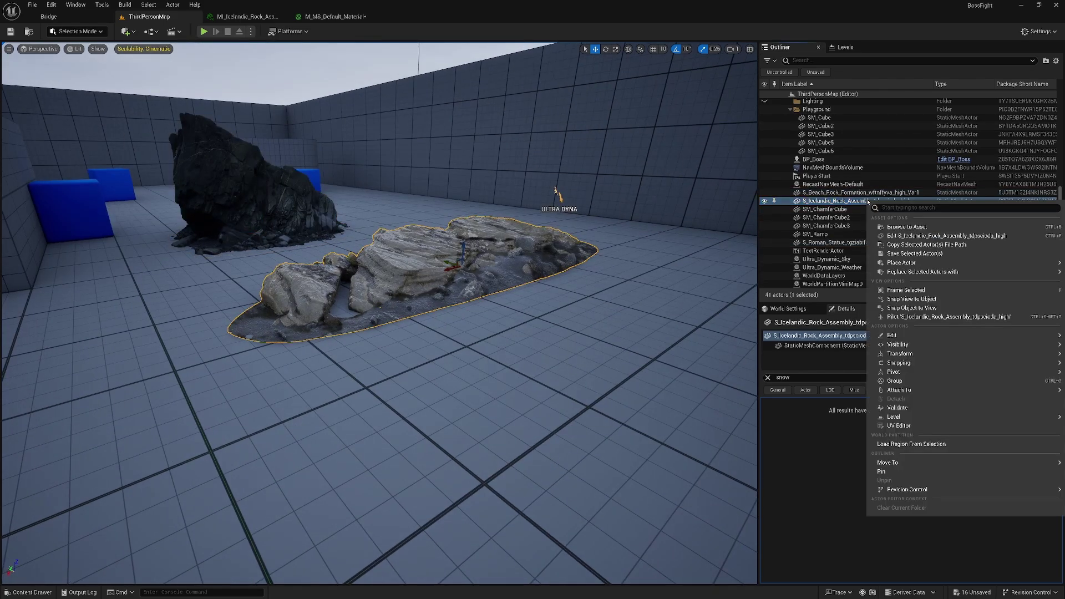
click(907, 227)
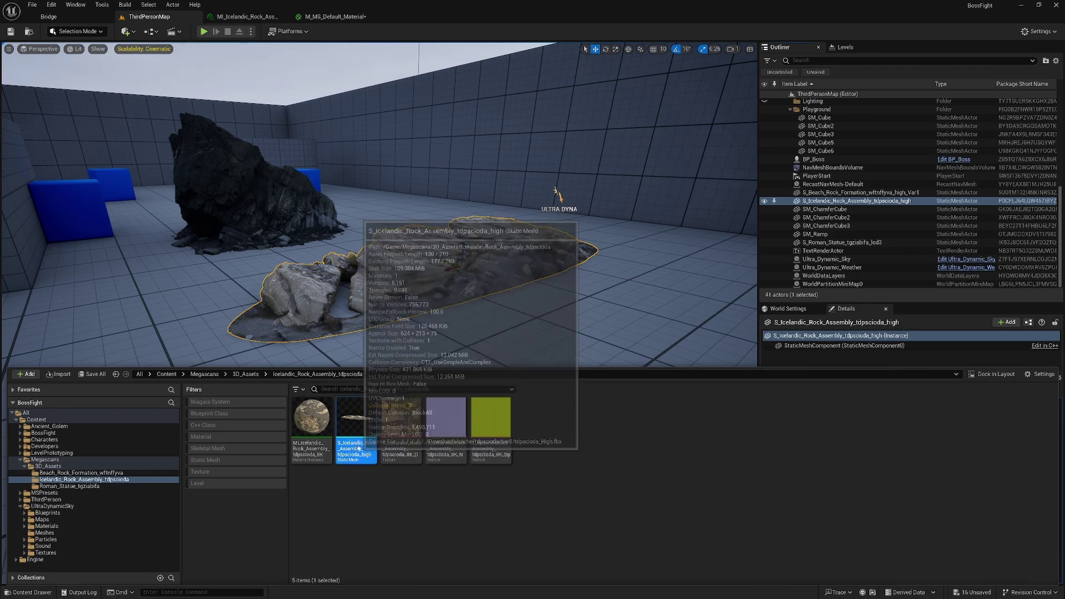
mouse_move(312, 448)
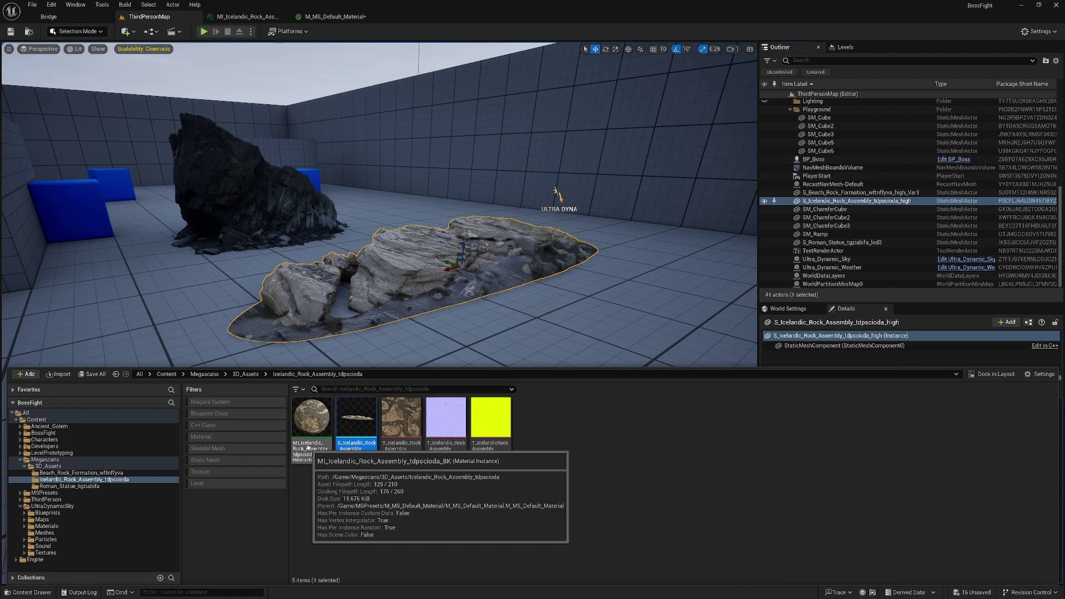
Open MI_Icelandic, then its parent M_MS_Default_Material, and drag the output node right.
double_click(309, 447)
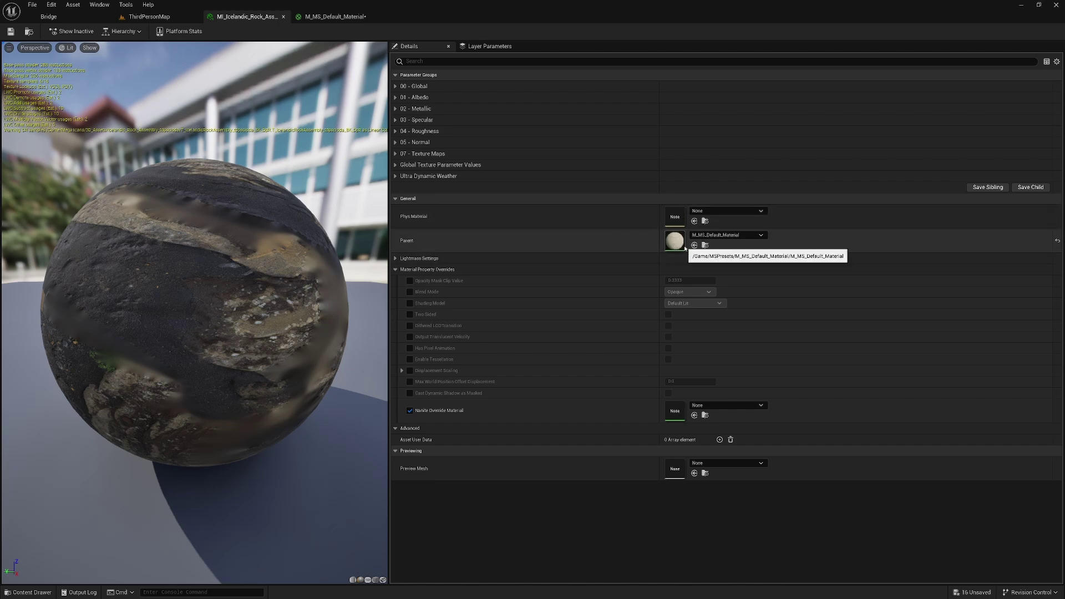
double_click(680, 242)
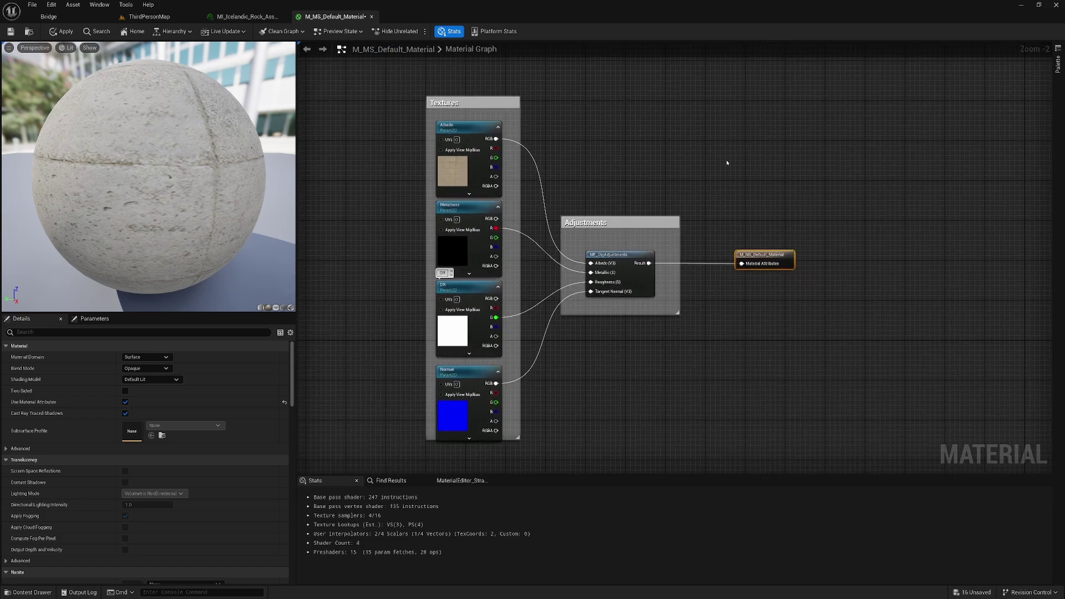
drag(651, 228, 801, 232)
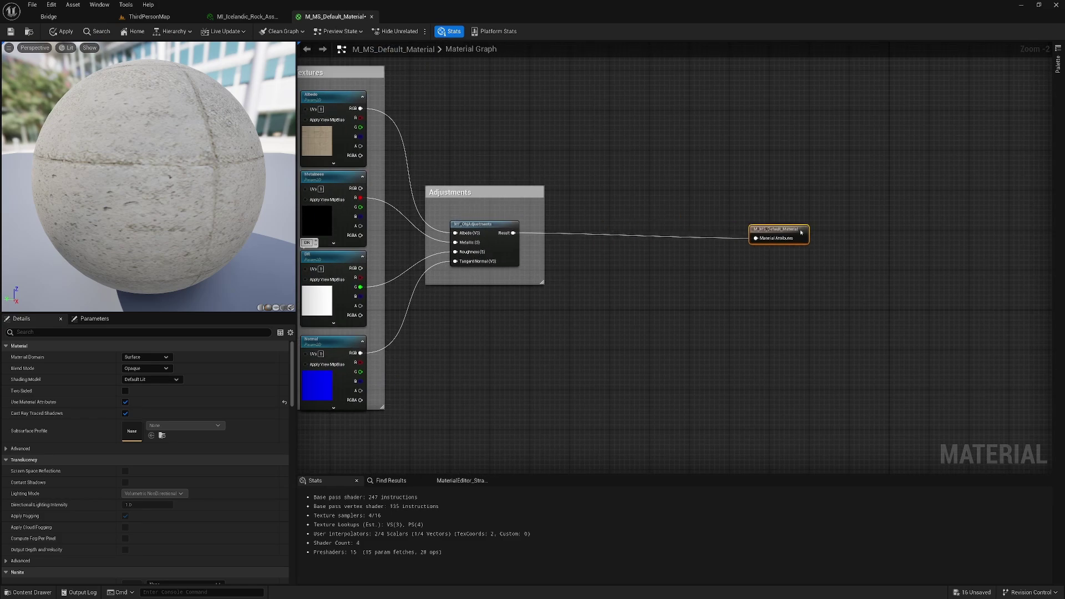
Add a Surface_Weather_Effects function node and arrange it before the material output node.
right_click(615, 209)
text(eff)
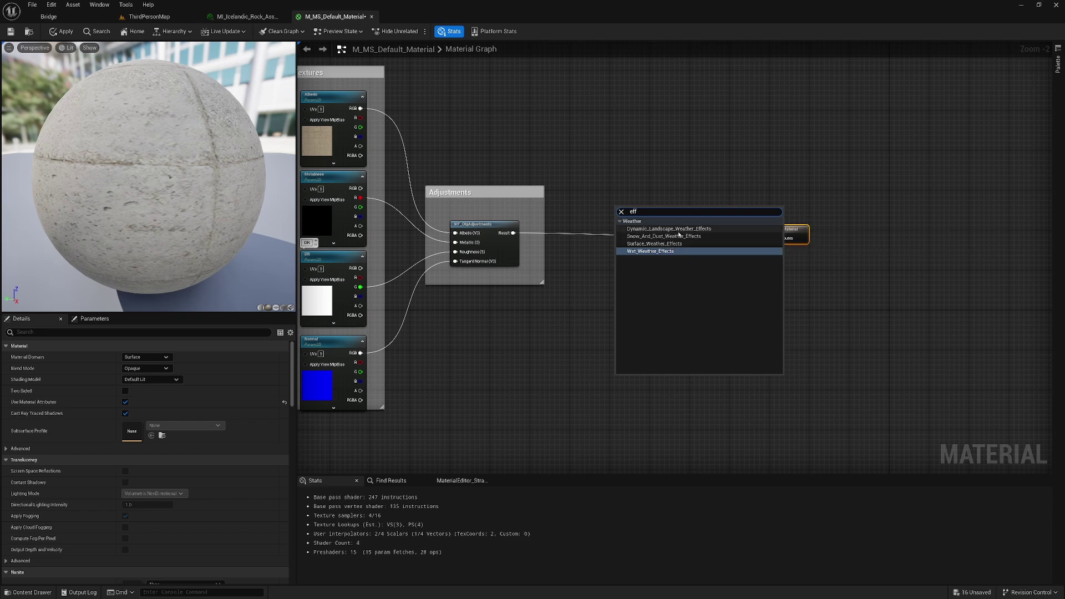
click(653, 244)
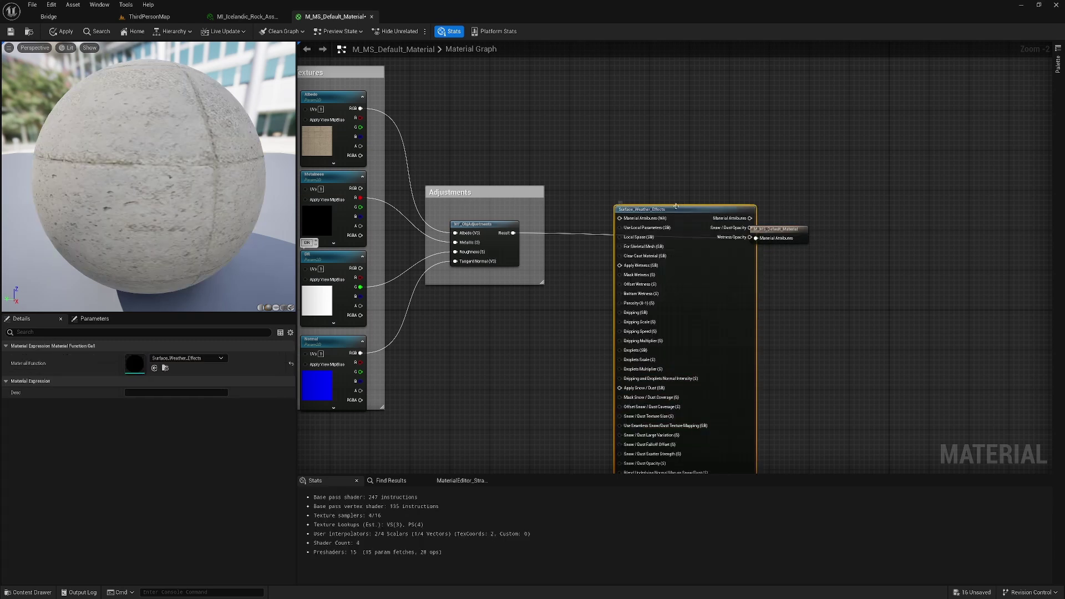
drag(679, 206, 640, 140)
drag(803, 234, 934, 223)
drag(653, 144, 688, 145)
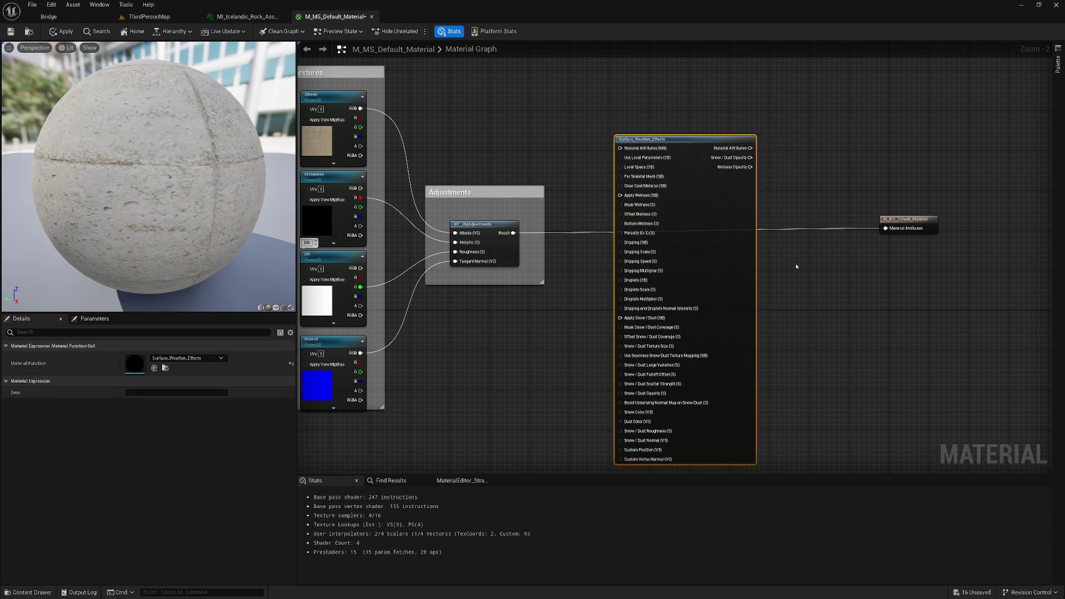
right_drag(573, 245, 663, 305)
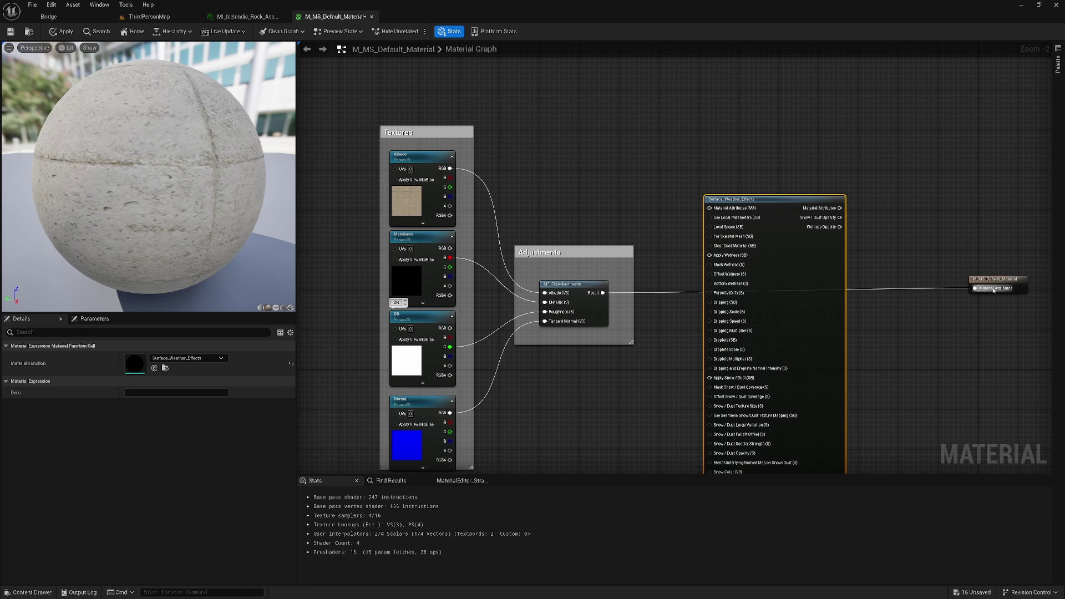
click(975, 279)
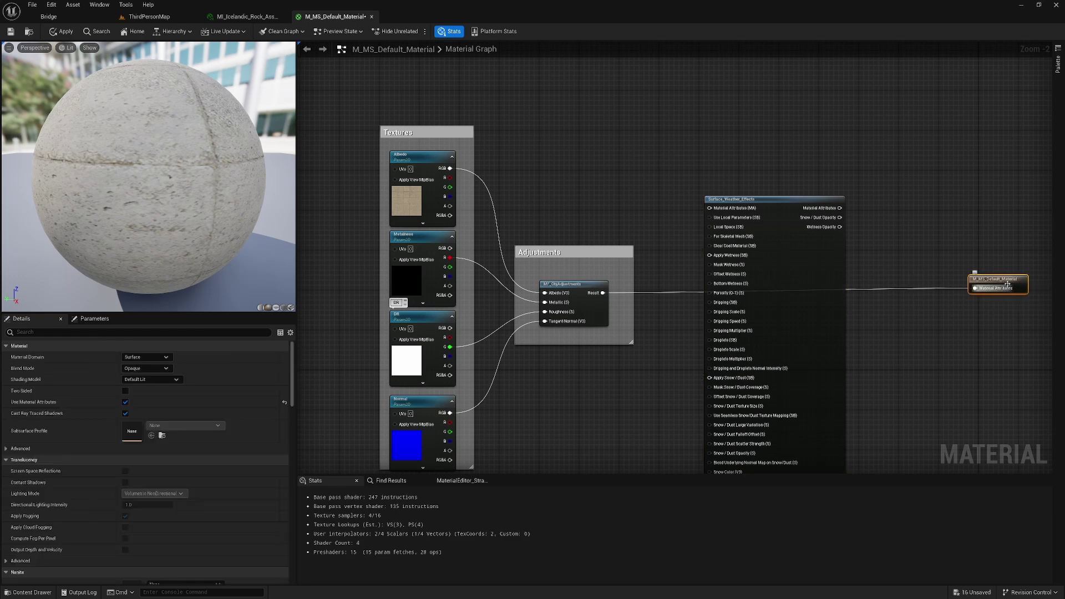
drag(1008, 283, 998, 282)
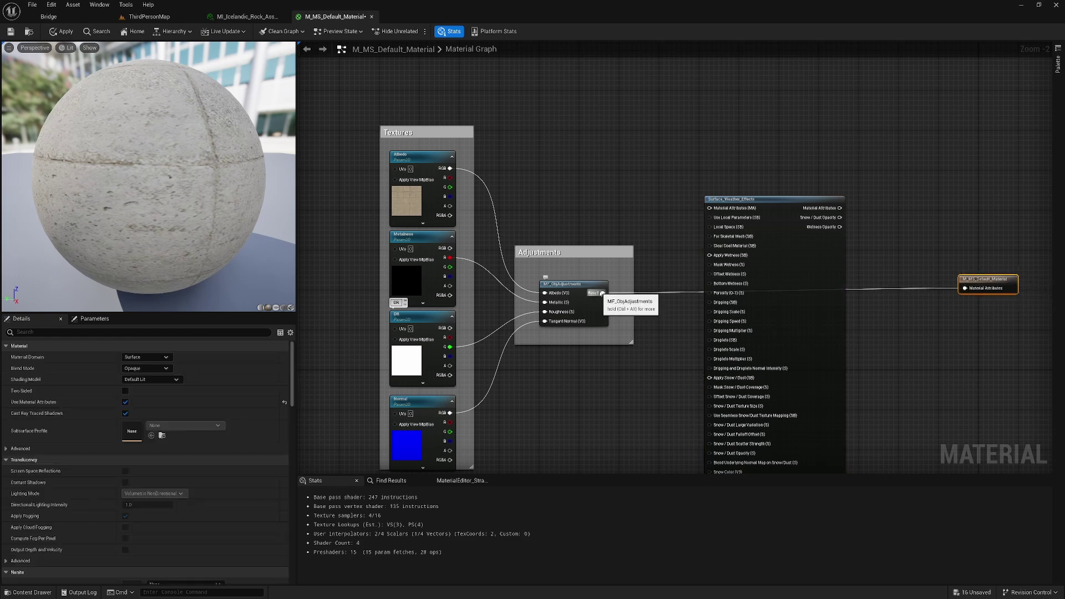
Wire the adjusted attributes into Surface_Weather_Effects and its result into the material output.
drag(602, 293, 711, 210)
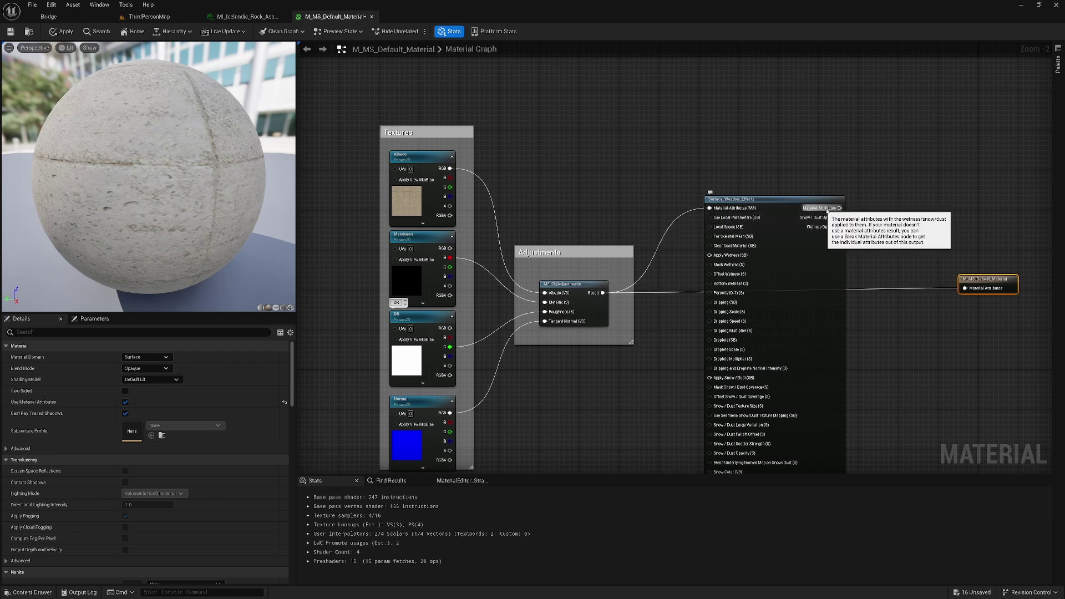
scroll(825, 220, up, 2)
drag(836, 204, 1011, 313)
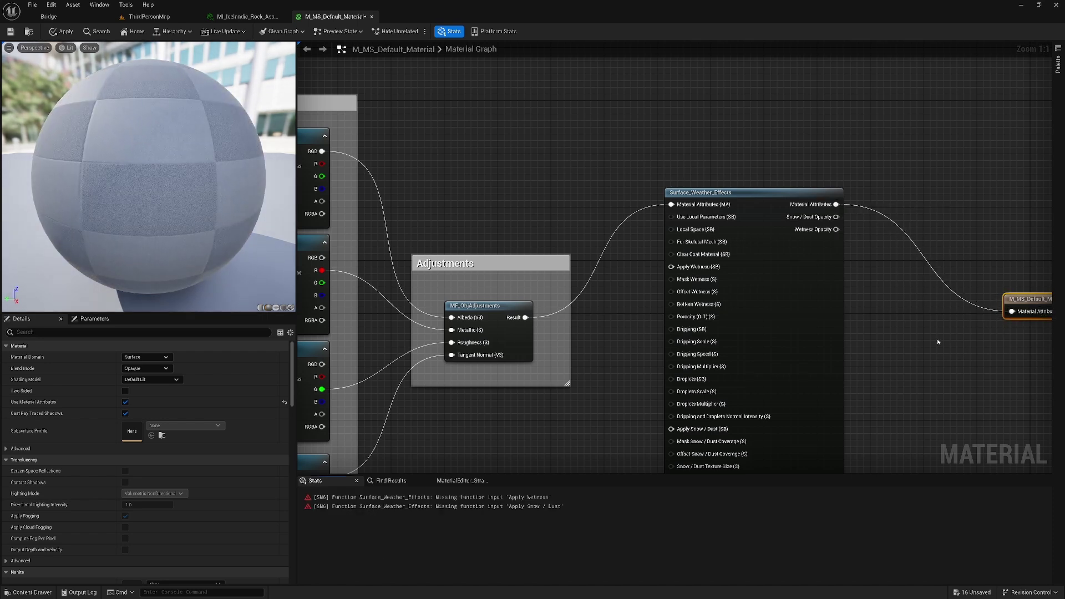
right_drag(938, 342, 931, 279)
drag(834, 225, 880, 226)
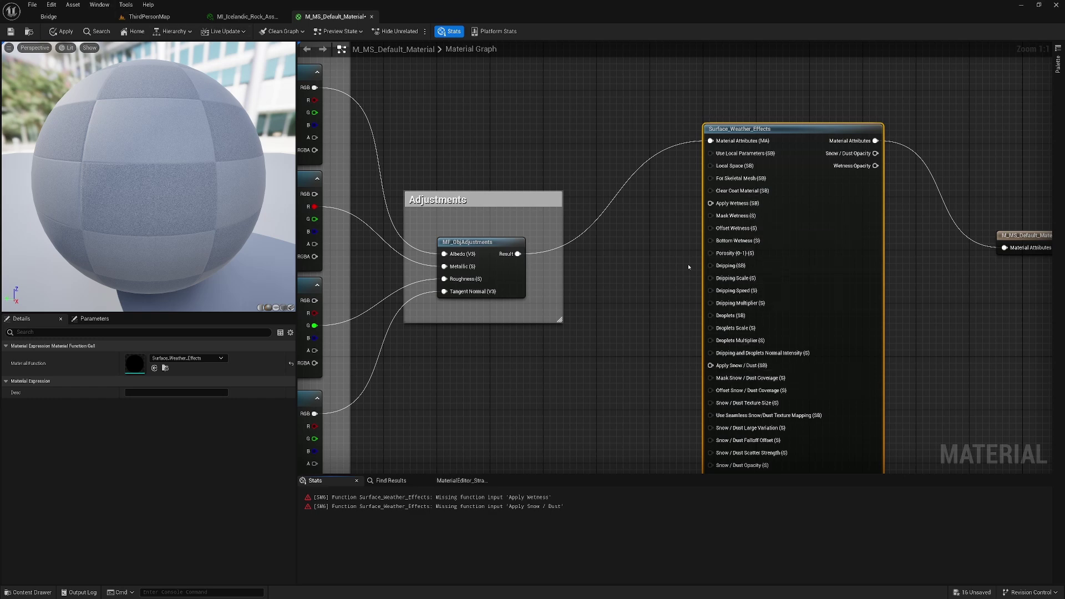
Wire a Static Bool into Apply Wetness and a duplicate into Apply Snow / Dust.
right_click(620, 280)
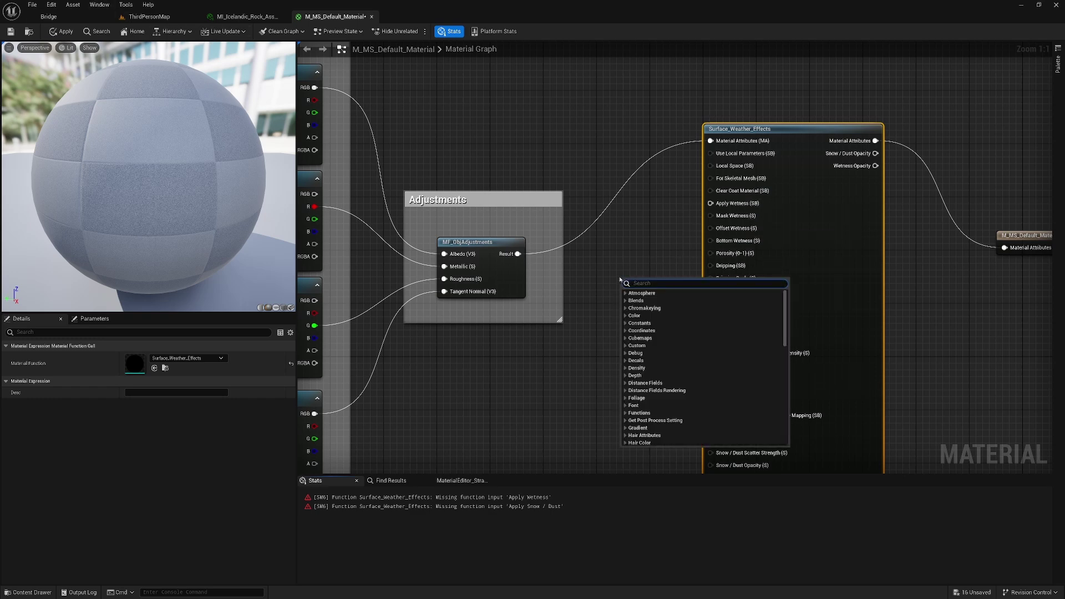
text(bool)
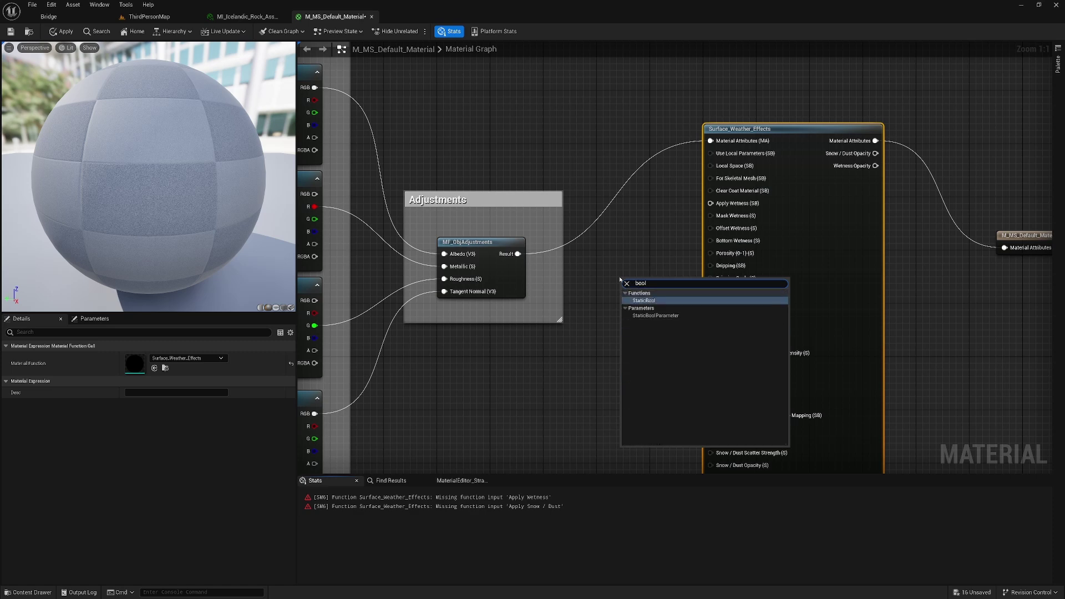
key(Return)
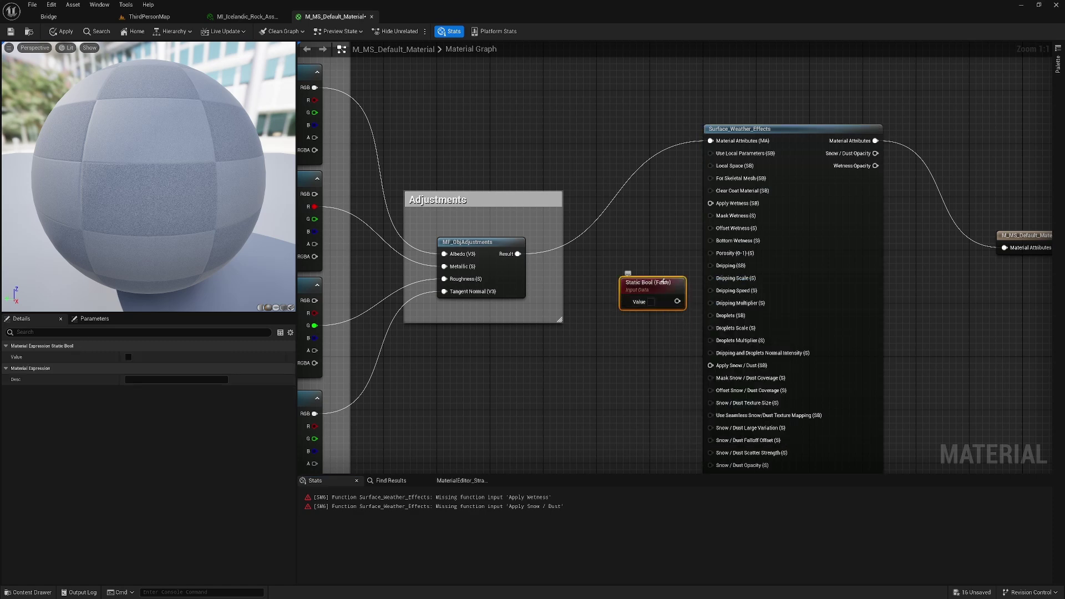
mouse_move(664, 281)
mouse_down()
mouse_move(634, 255)
mouse_move(687, 254)
mouse_move(711, 203)
mouse_up()
key(ctrl+w)
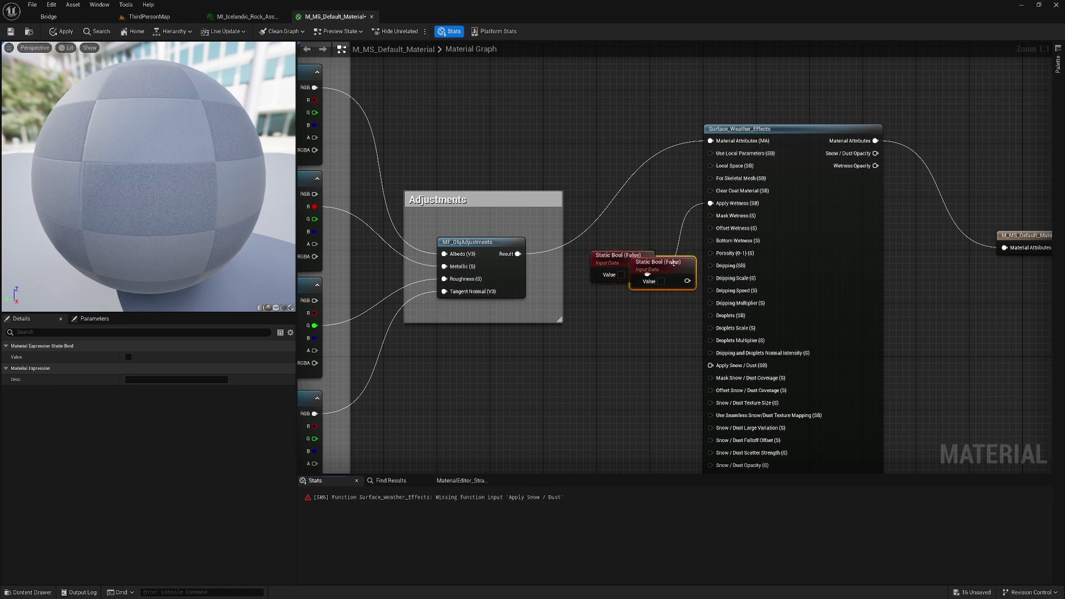
drag(674, 263, 711, 365)
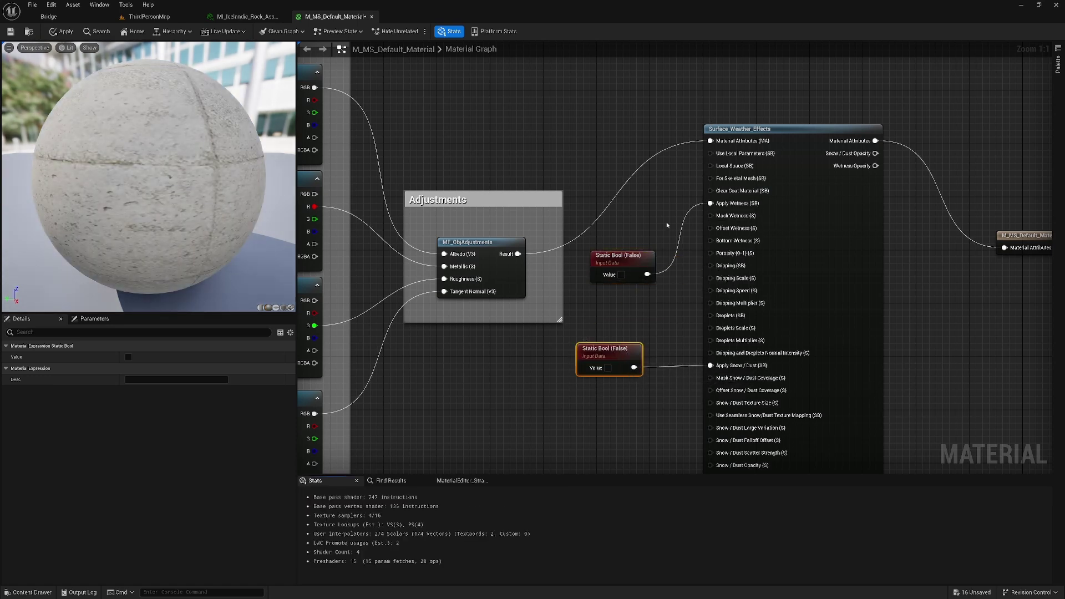
drag(638, 257, 625, 257)
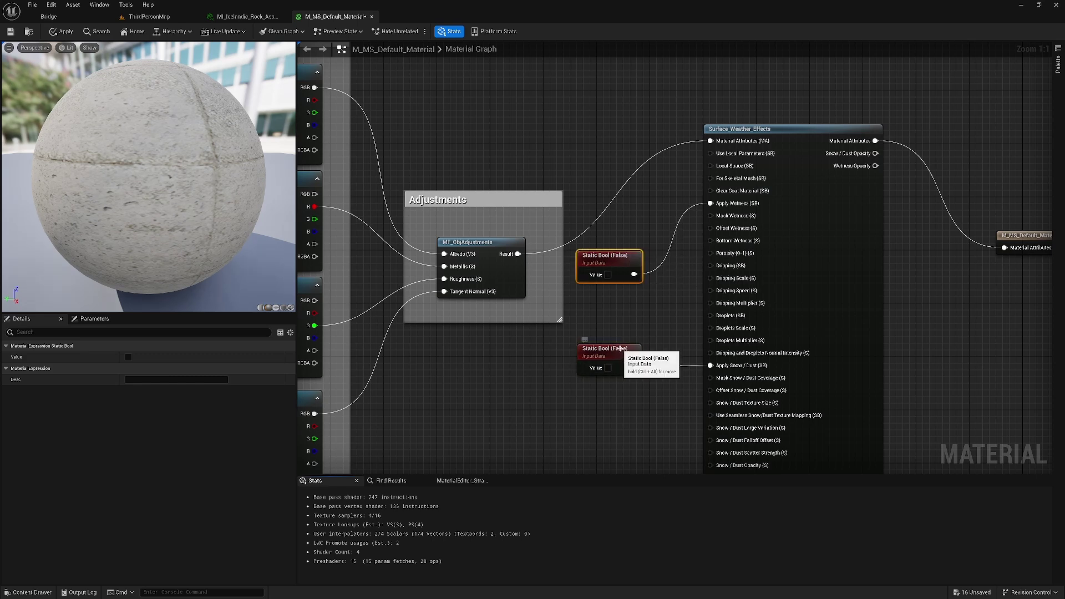
drag(605, 350, 624, 349)
drag(626, 262, 638, 263)
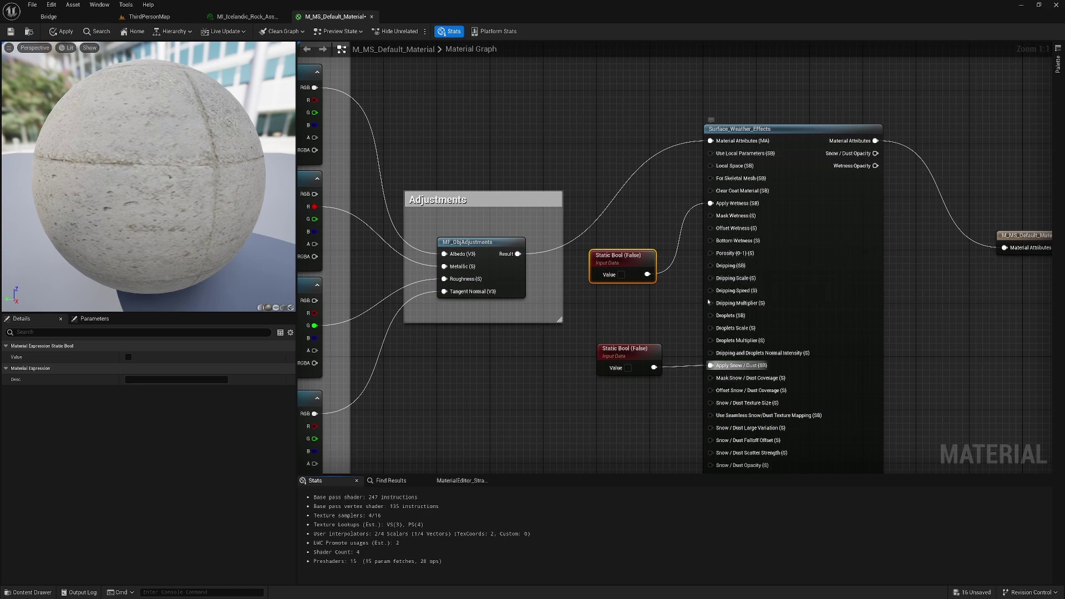
right_drag(576, 426, 558, 383)
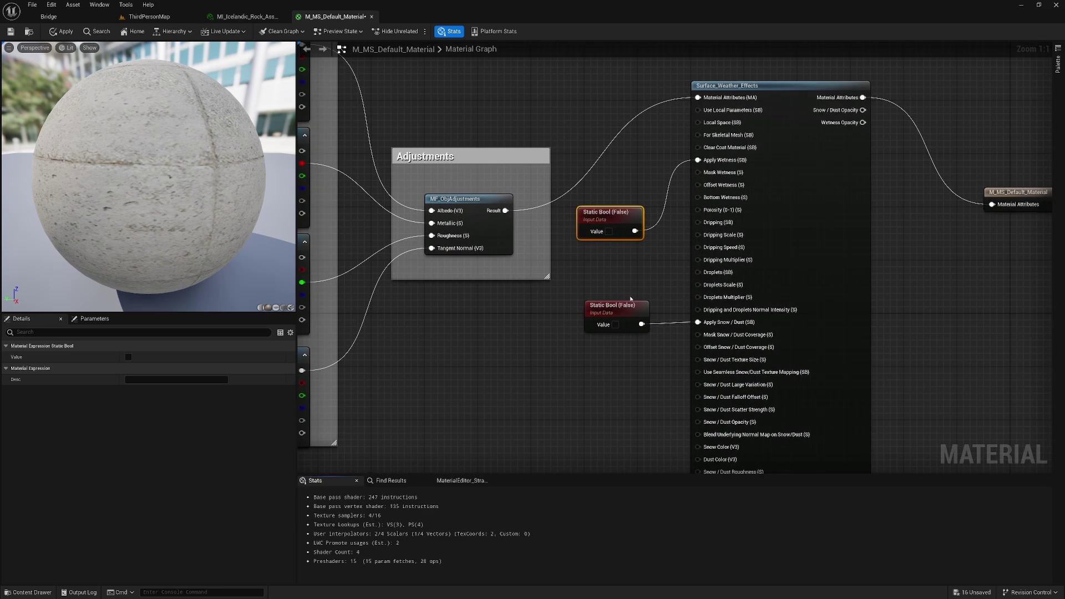
Set the Apply Snow / Dust Static Bool to true, then apply and save the material.
click(616, 325)
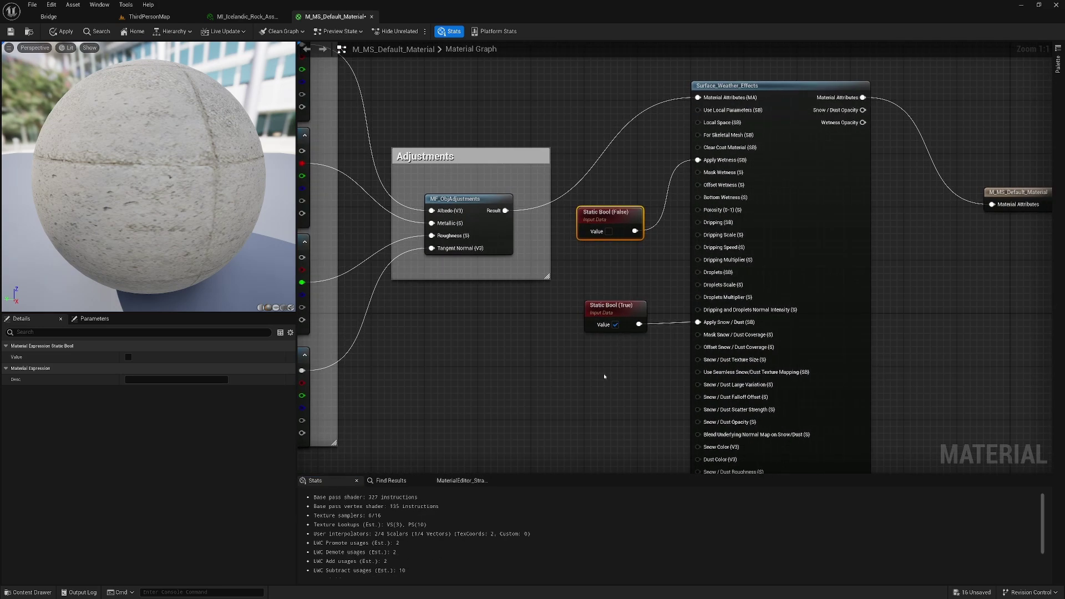
click(62, 31)
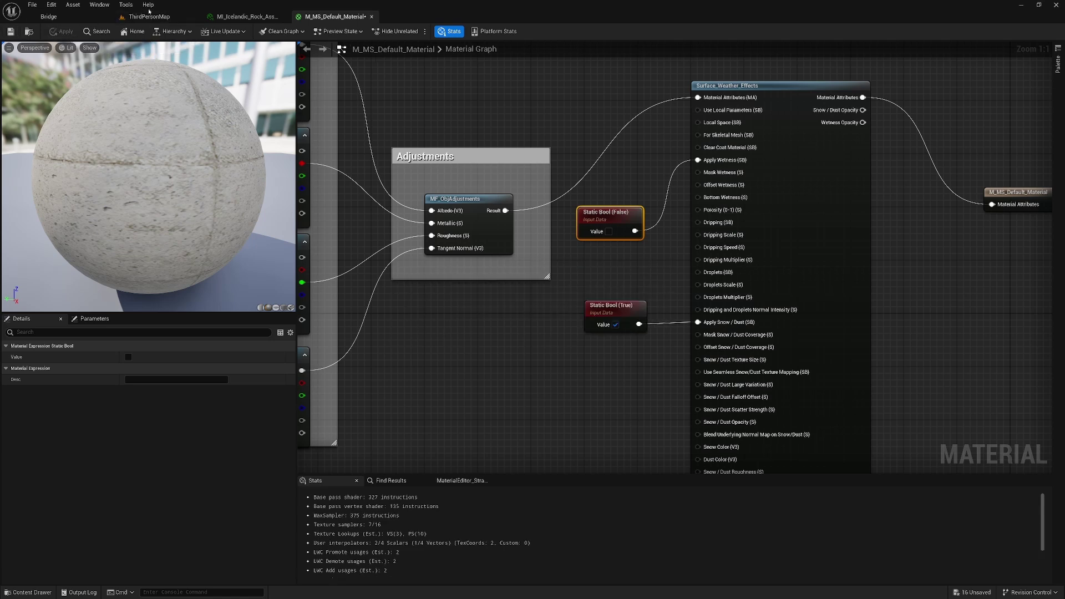
click(11, 32)
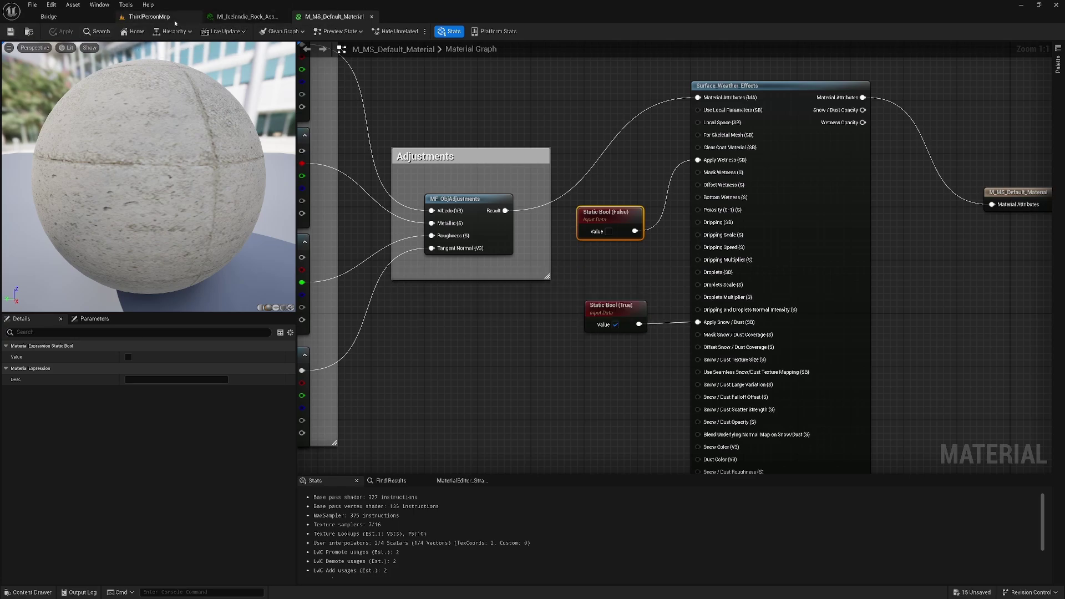
Back in ThirdPersonMap, clear the snow filter and set Ultra_Dynamic_Weather's Manual Weather State Snow to 1.0.
click(173, 20)
right_drag(371, 264, 311, 266)
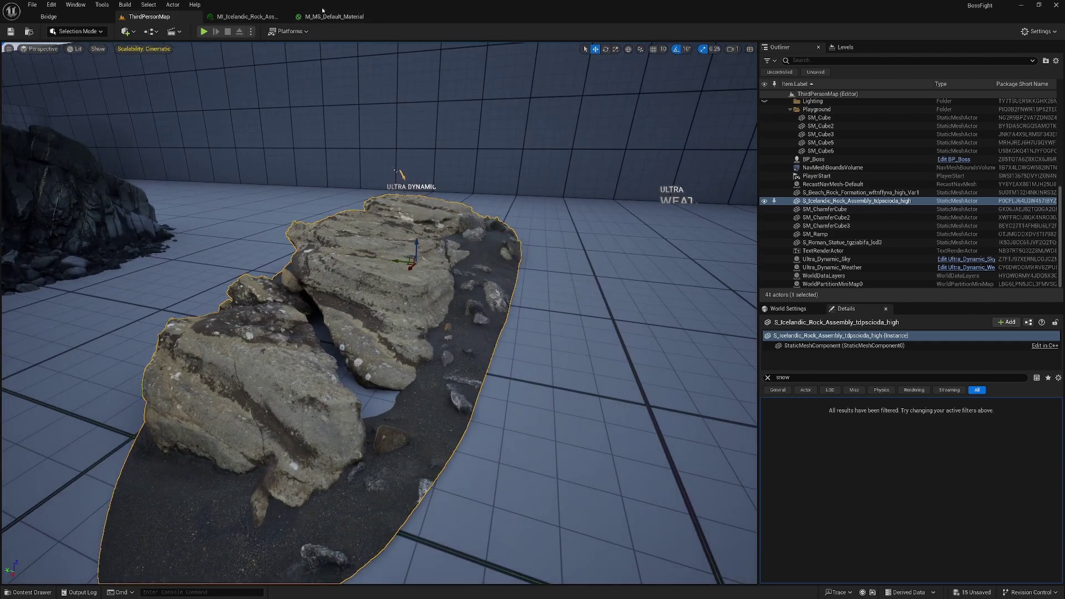
click(768, 378)
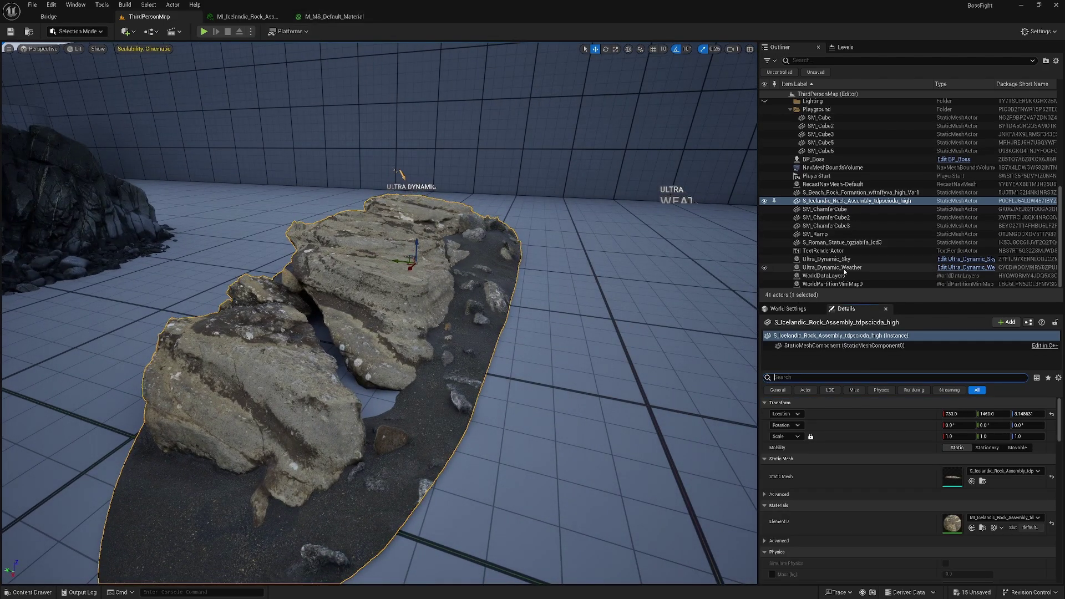
click(833, 267)
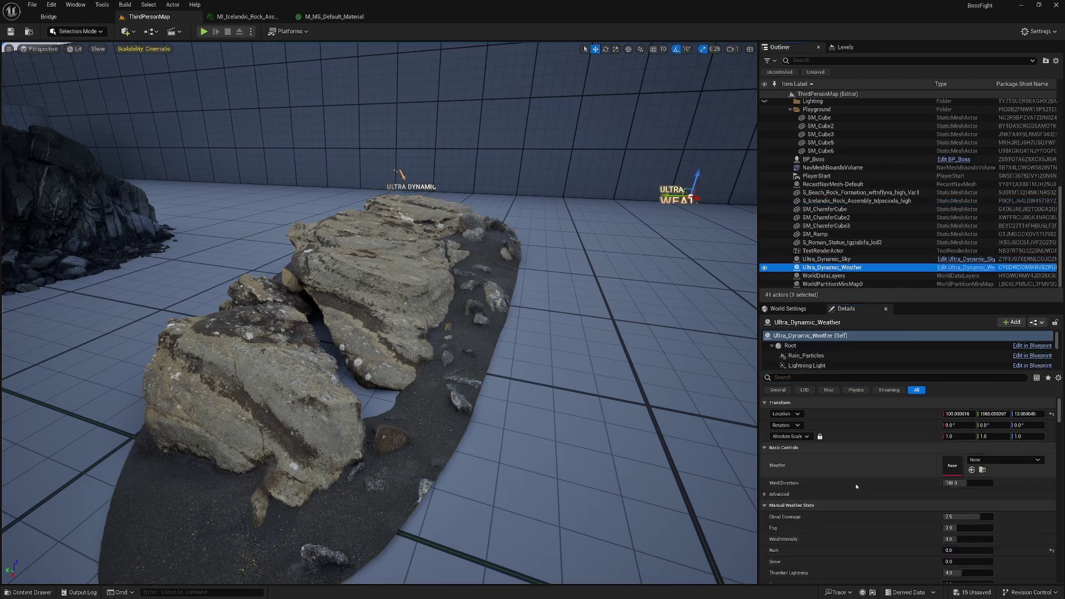
scroll(803, 458, down, 2)
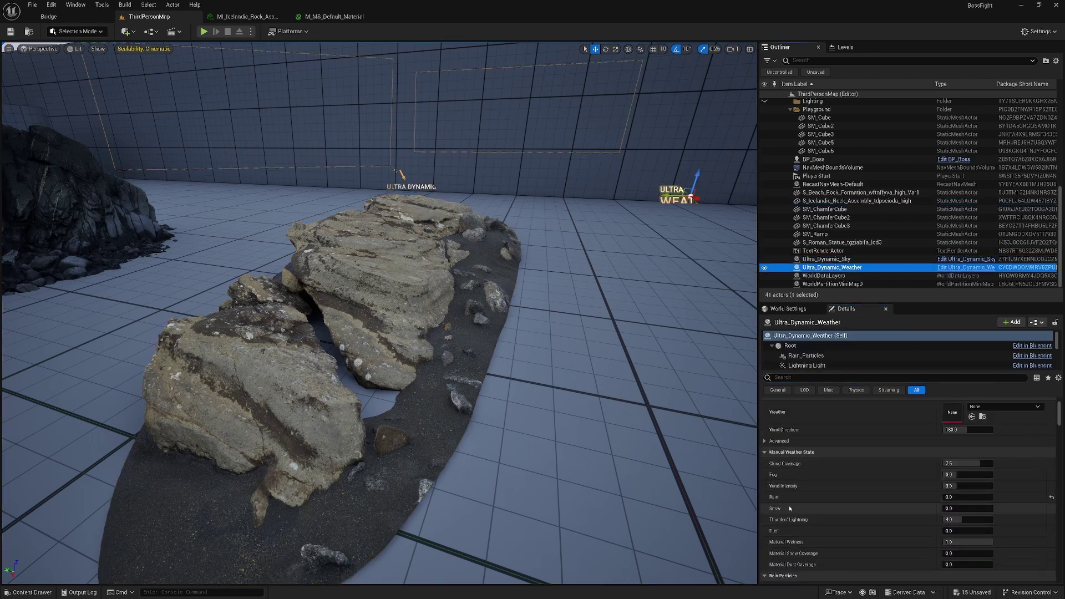
click(953, 508)
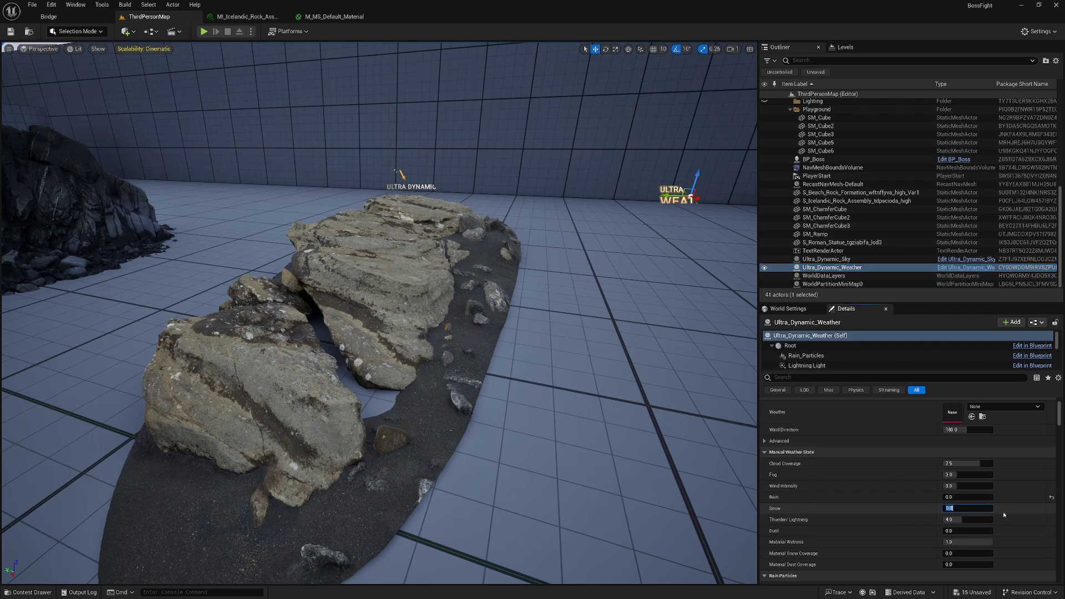
key(Return)
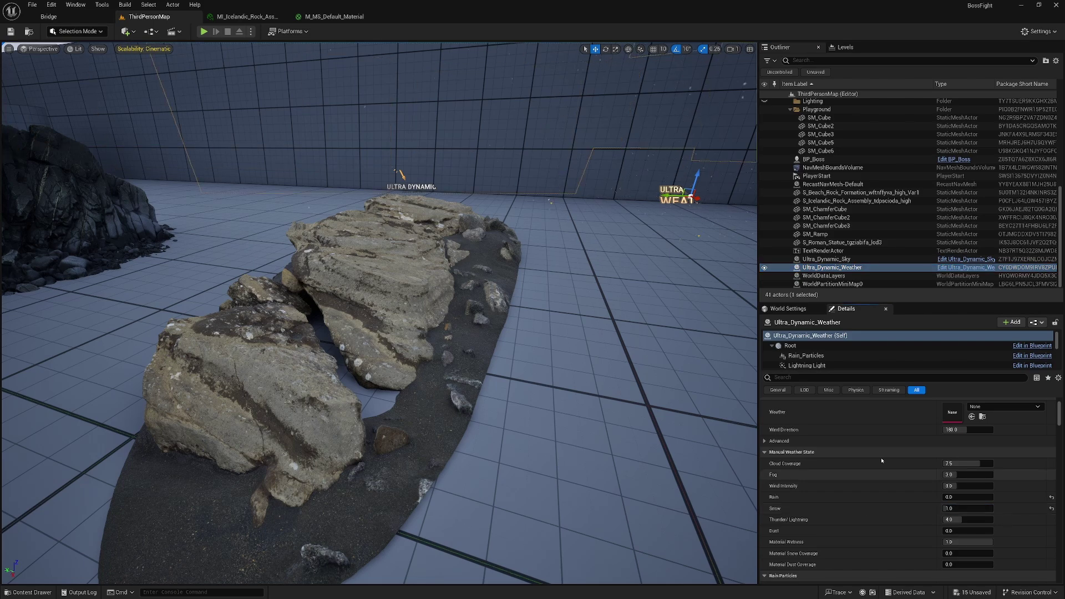
scroll(840, 533, down, 2)
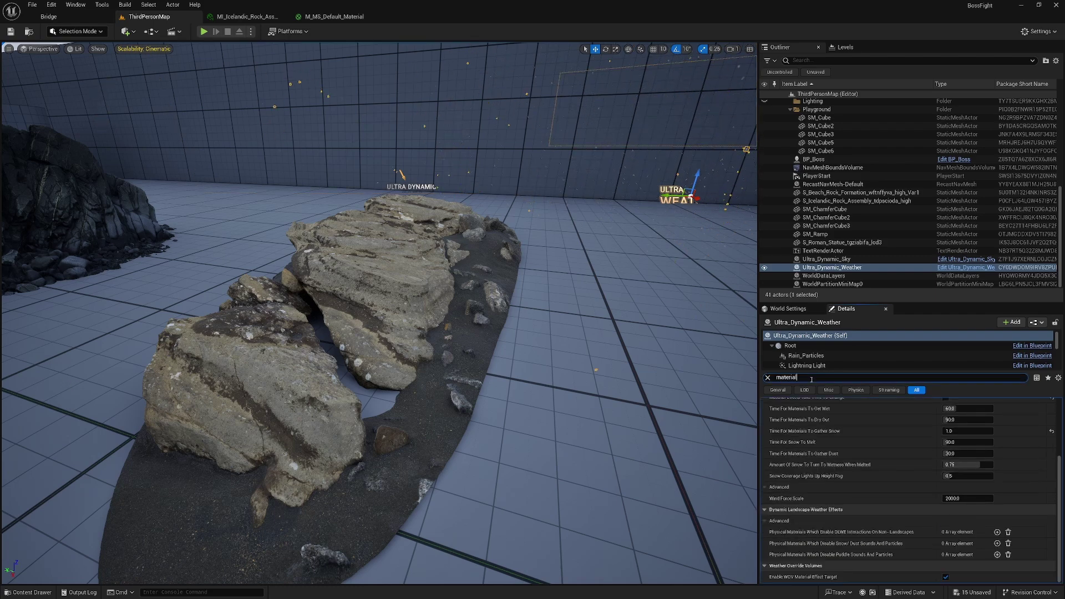
Set Material Snow Coverage to 1.0 after trying 0.5, and toggle Material Effects Take Time To Change on then off.
scroll(888, 444, up, 3)
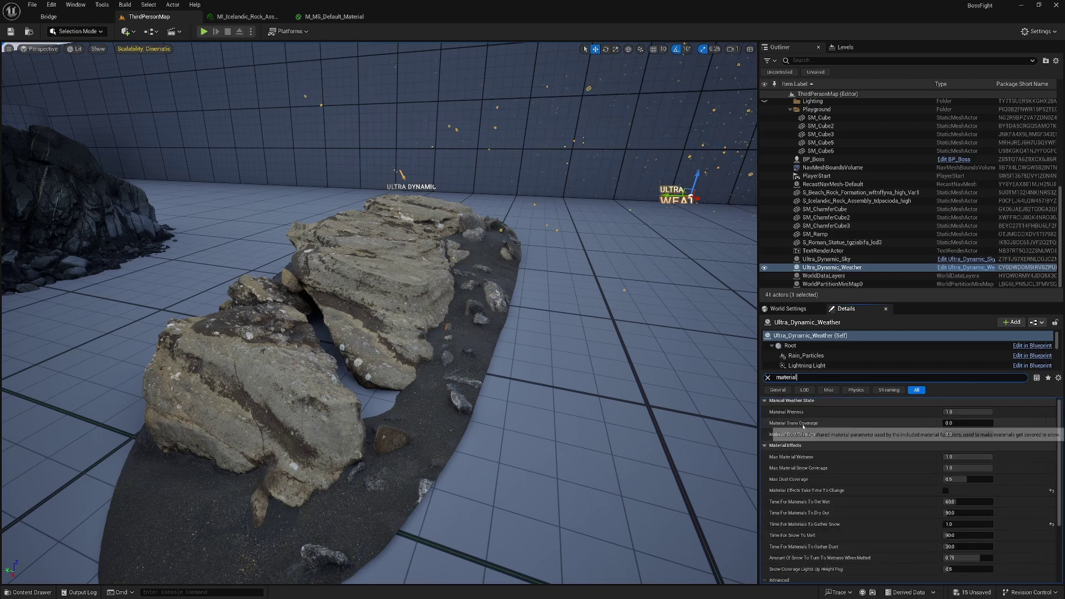
click(948, 422)
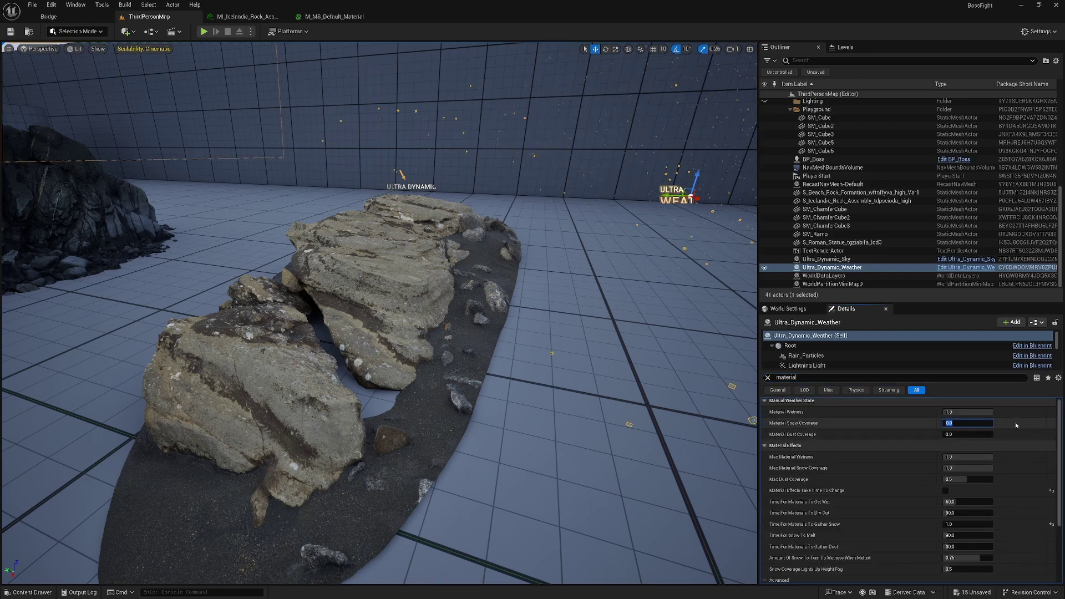
text(1)
key(Return)
click(971, 423)
key(Return)
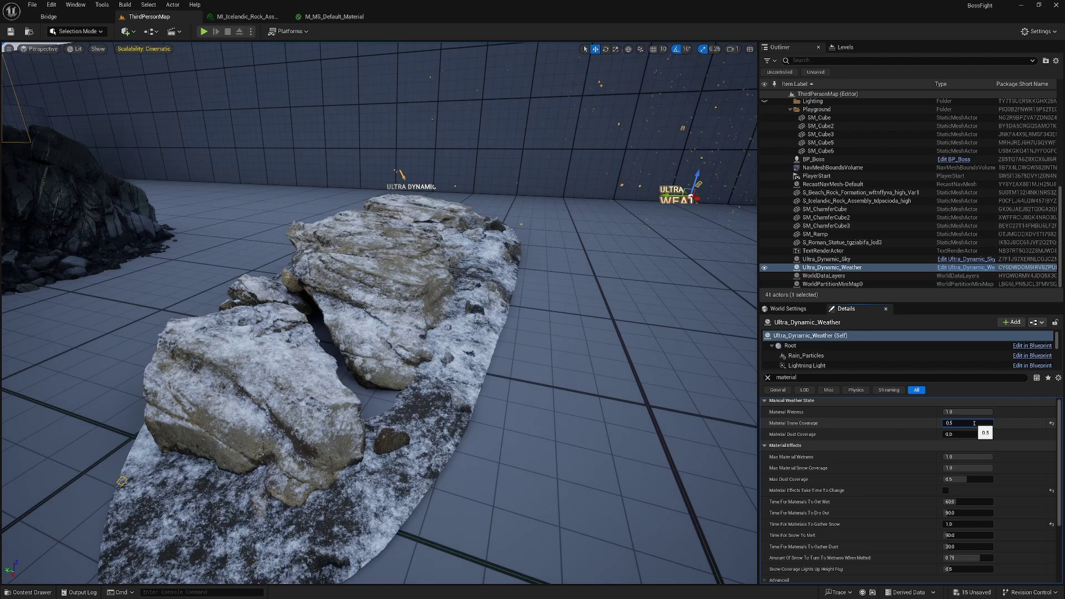
text(1)
key(Return)
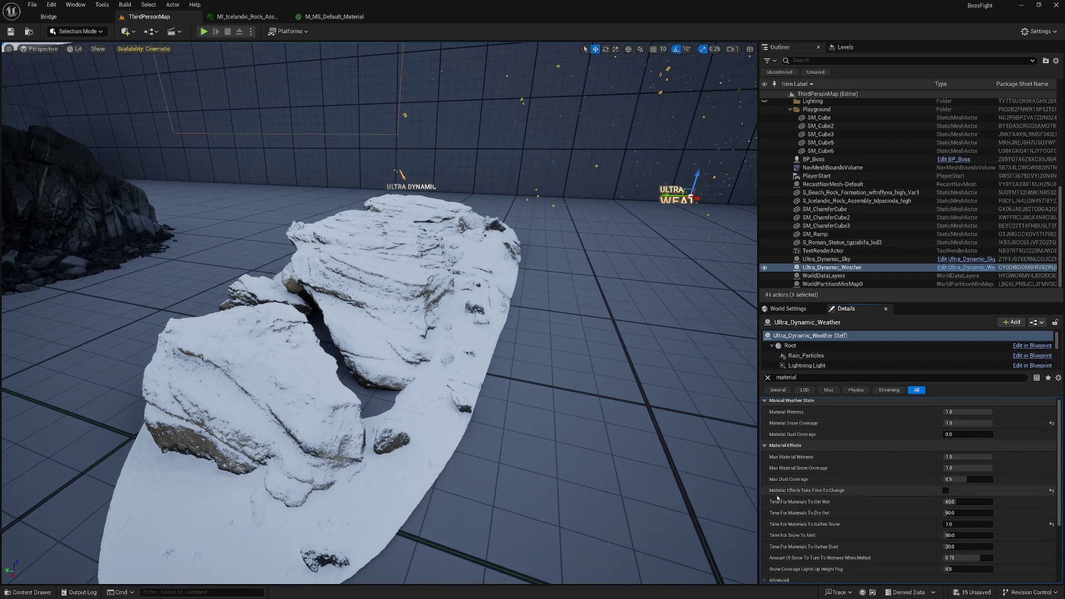
click(946, 491)
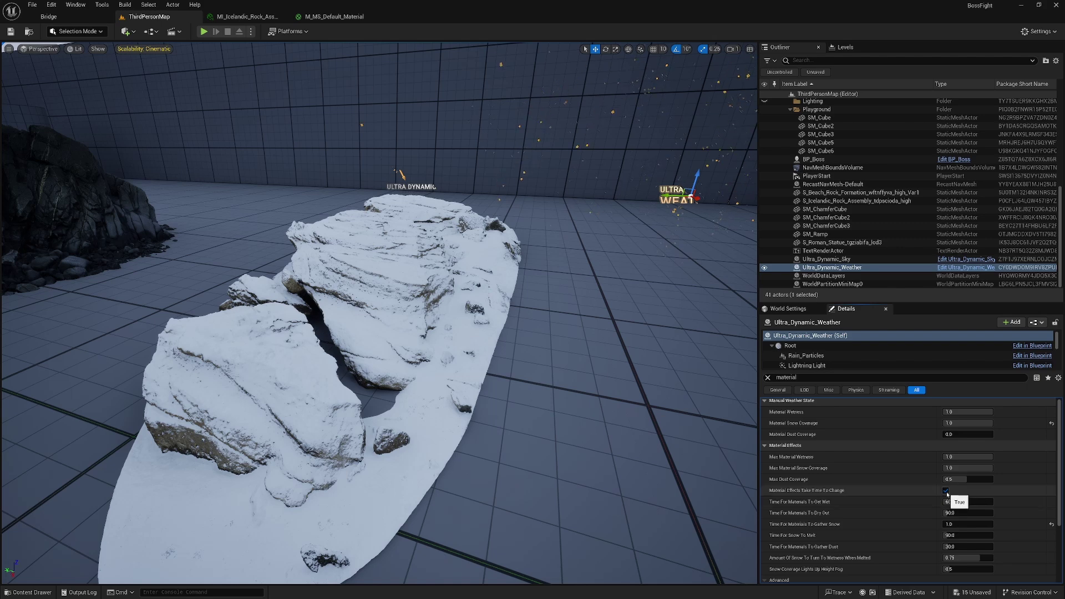
click(946, 491)
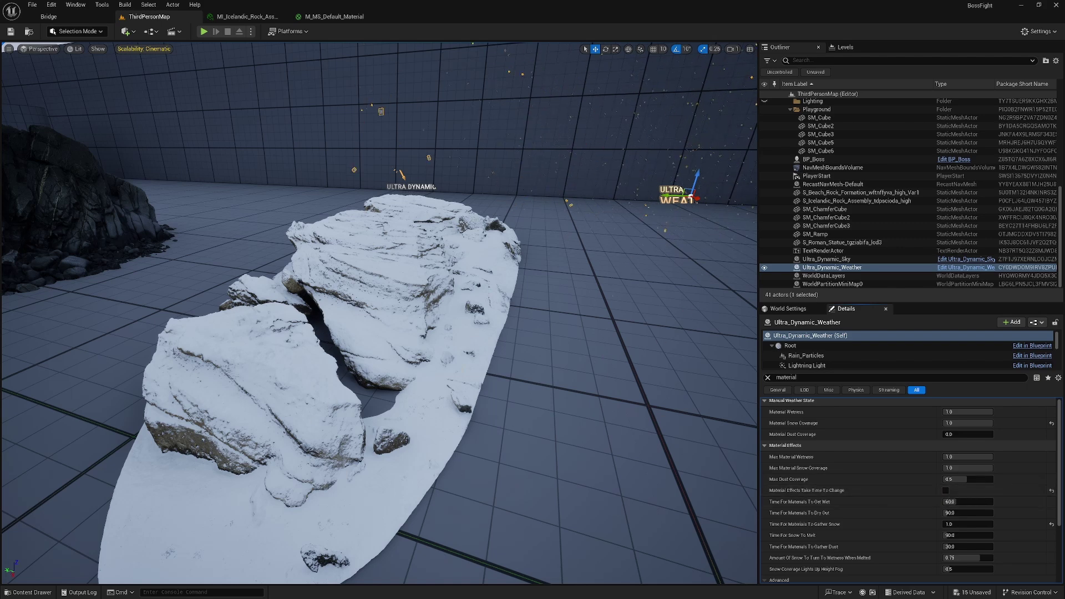
mouse_move(379, 310)
right_down()
mouse_move(367, 311)
mouse_move(389, 313)
mouse_move(378, 311)
right_up()
click(379, 311)
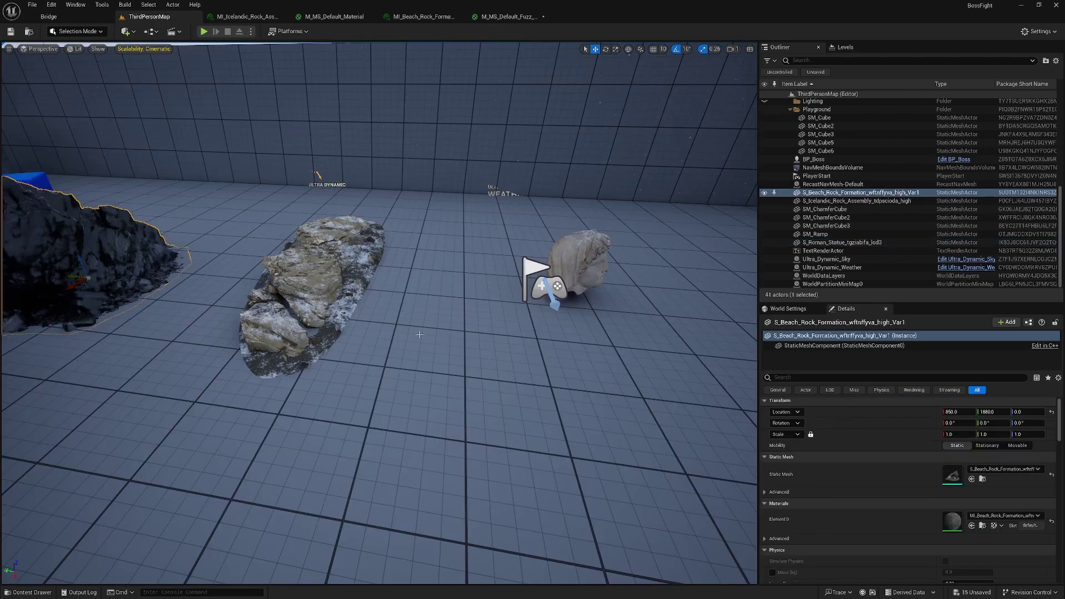
drag(420, 335, 389, 266)
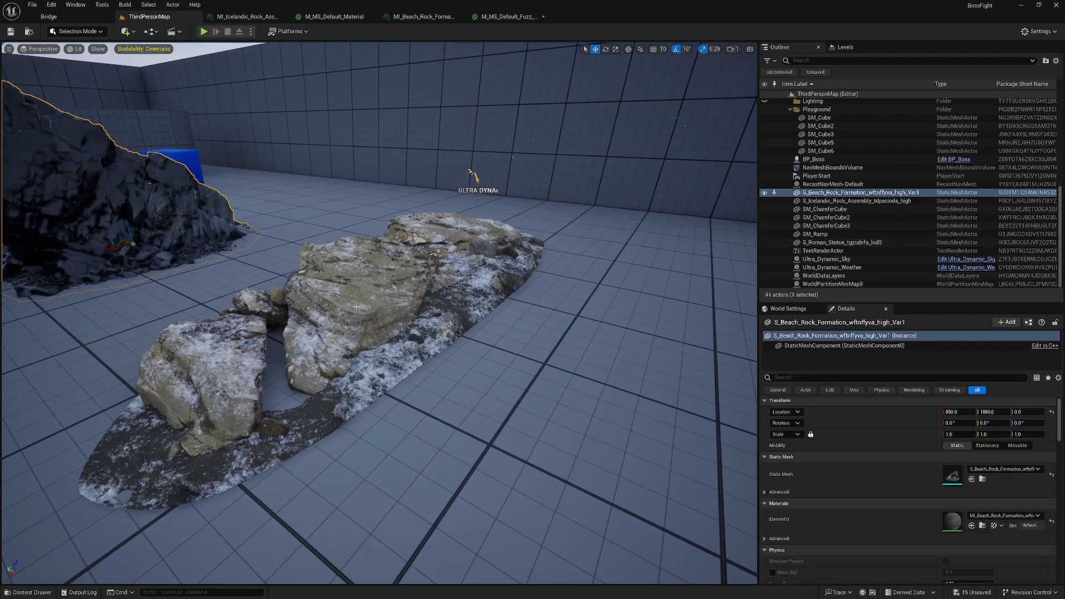
click(359, 311)
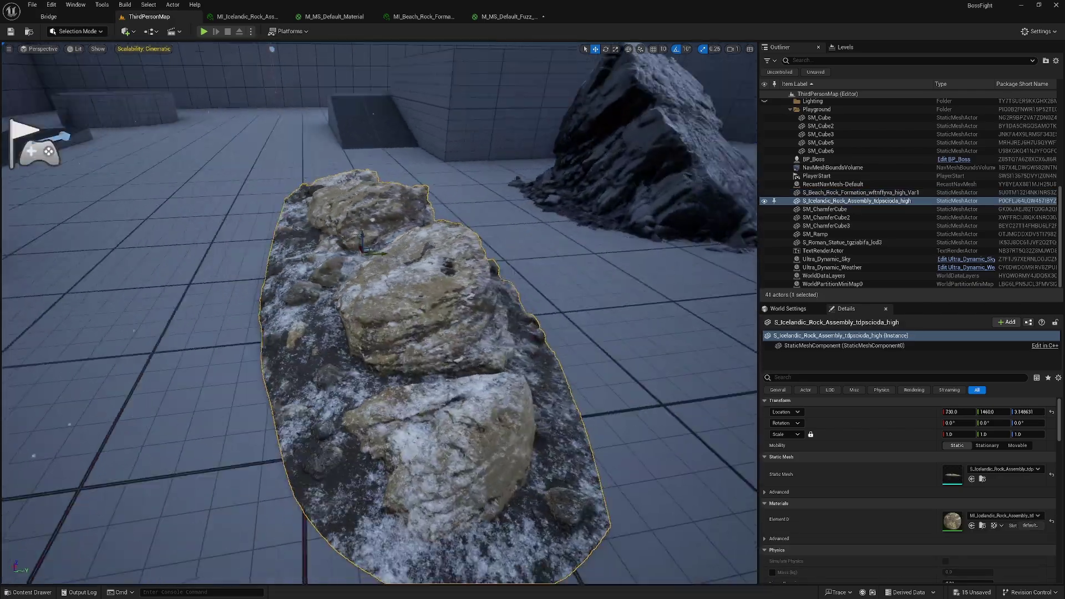